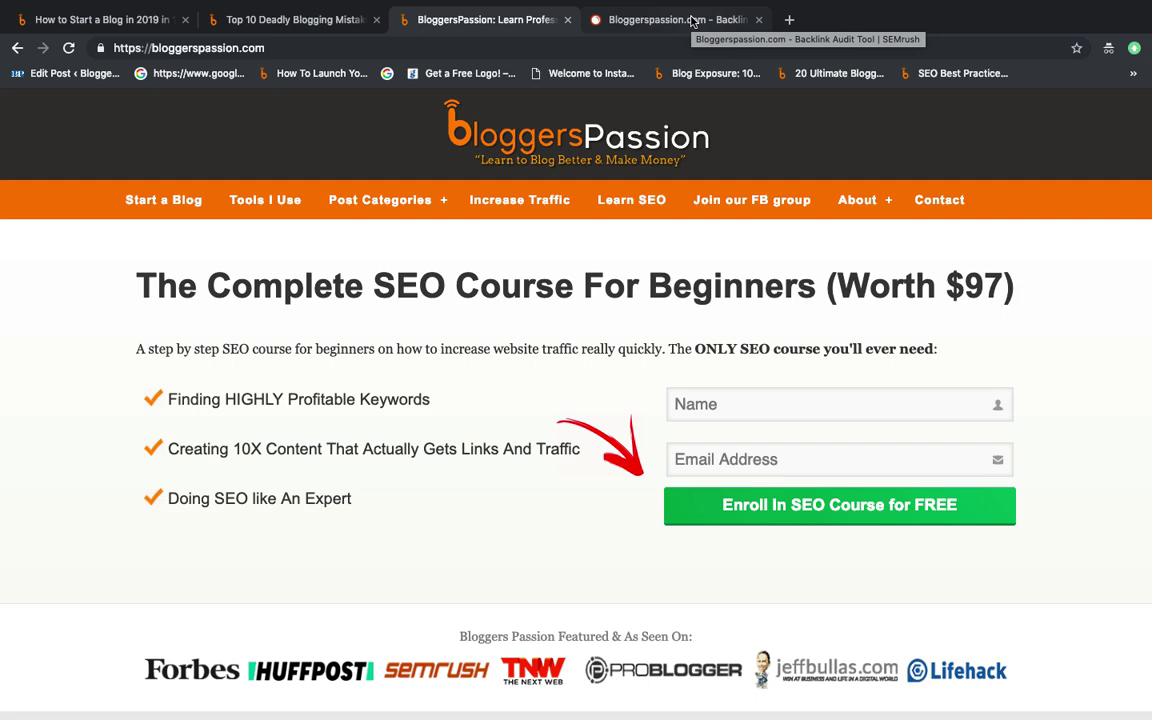
Switch to SEMrush and open the Backlink Audit projects list, which shows Bloggerspassion.com.
left_click(692, 20)
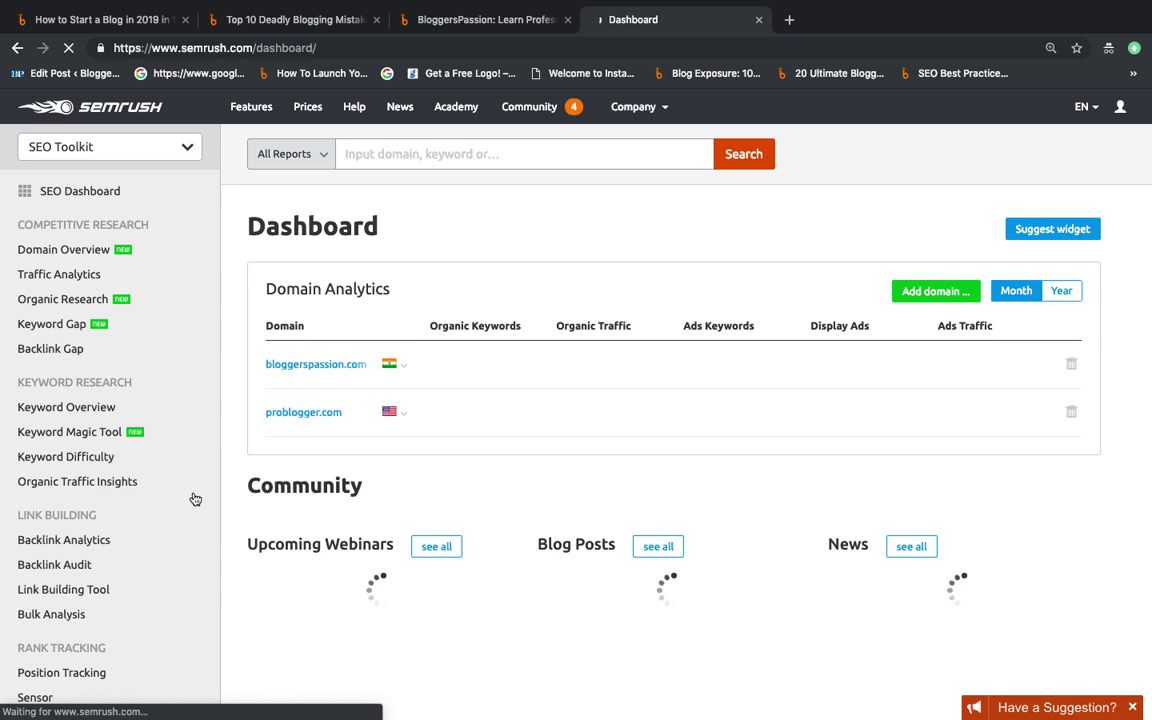
left_click(60, 565)
scroll(404, 378, "down", 3)
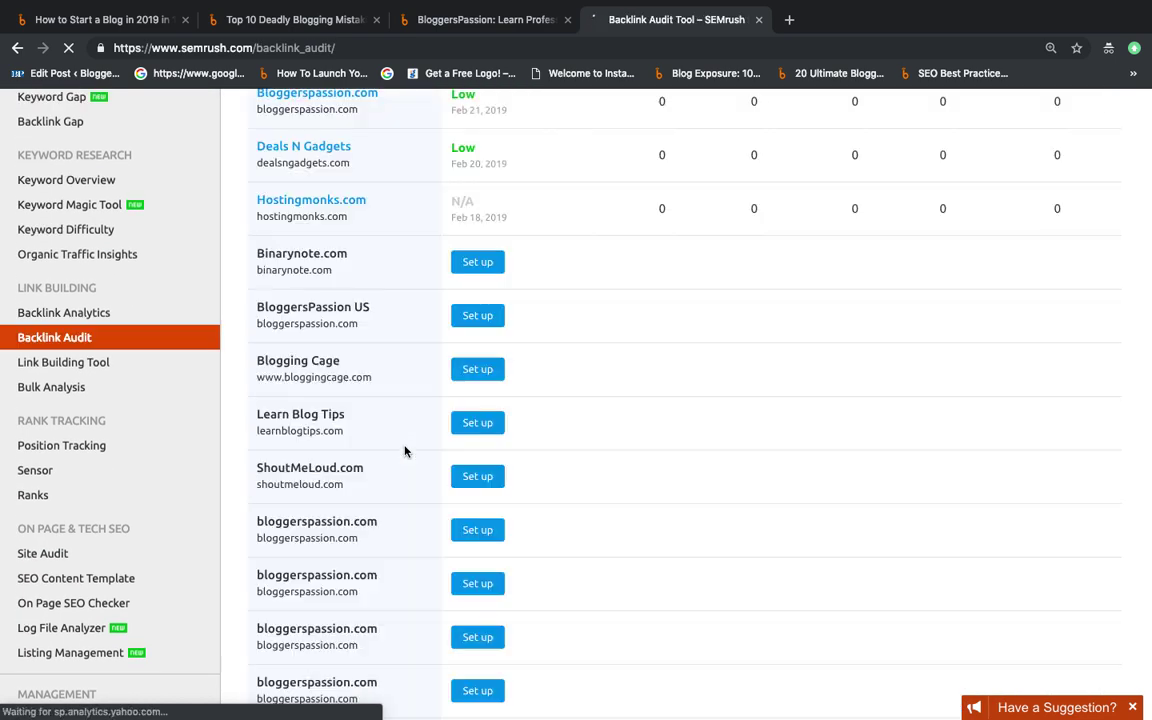
scroll(404, 451, "up", 3)
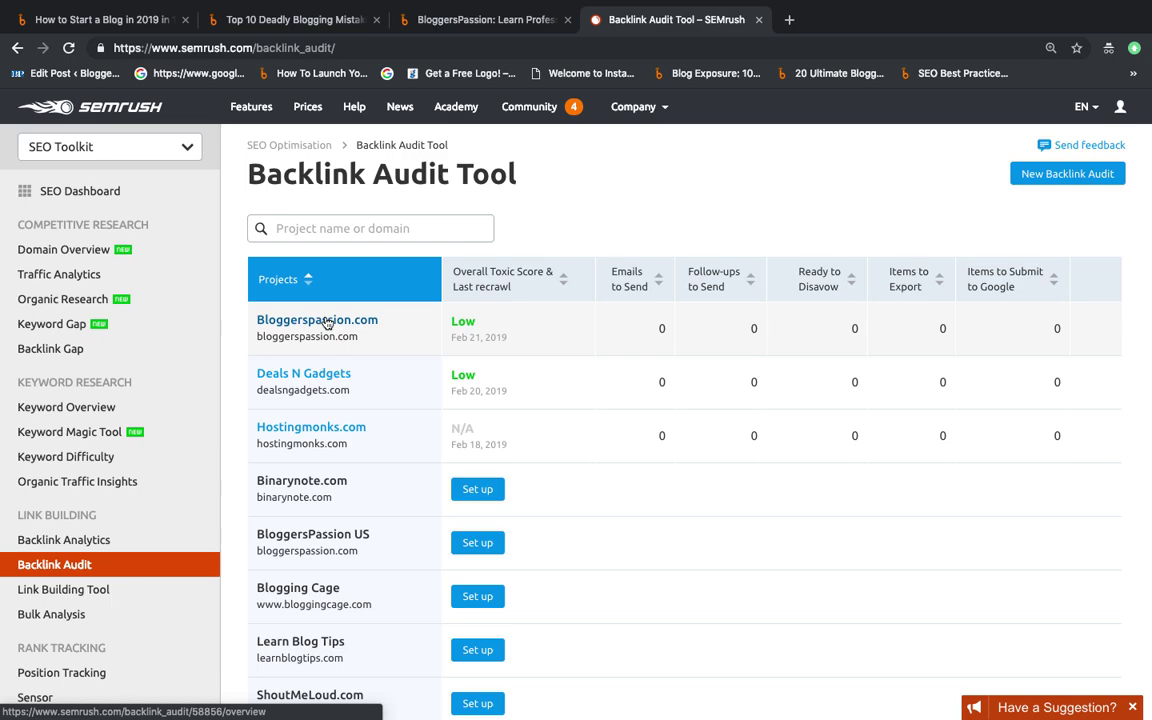
Open the Bloggerspassion.com audit overview: 3,081 referring domains, 21 potentially toxic domains.
left_click(327, 321)
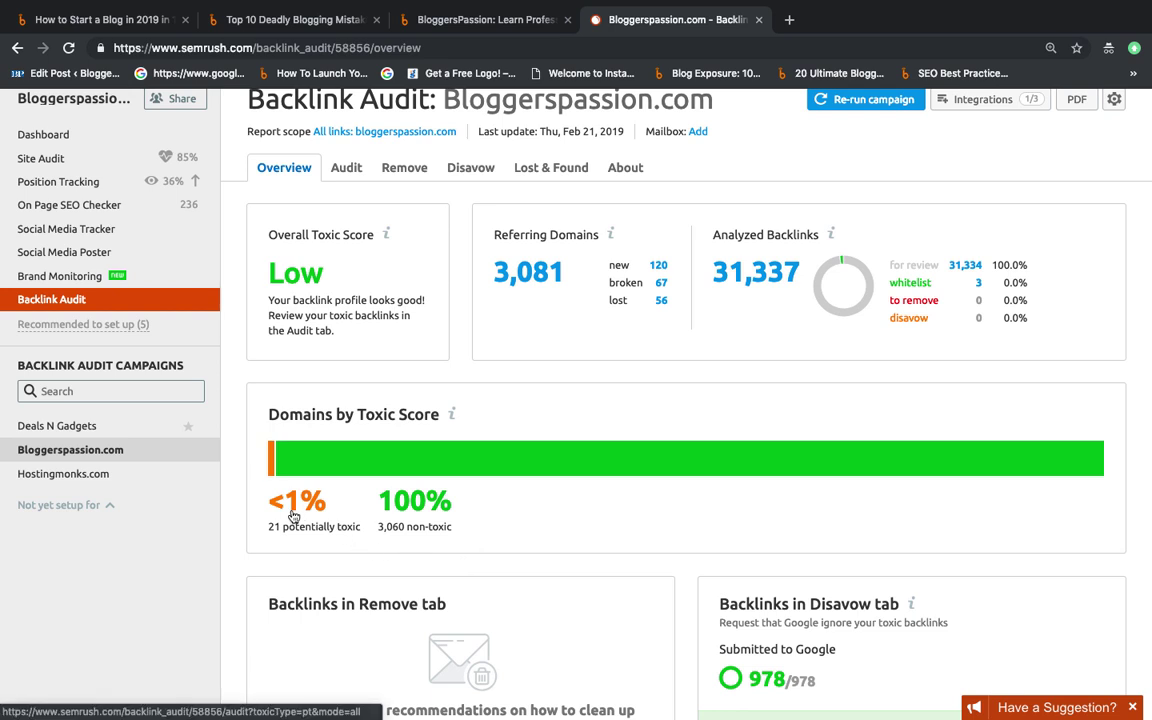
Filter the audit to the 21 potentially toxic domains and review them, led by Facelist.sk (score 58).
left_click(293, 515)
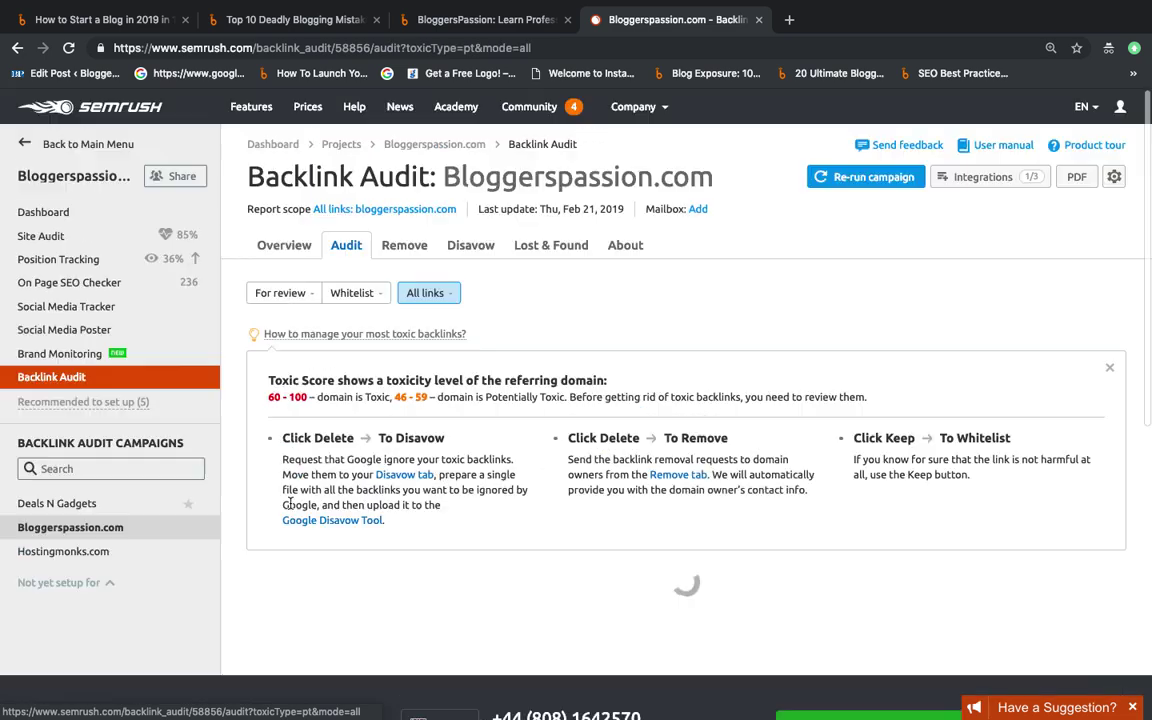
scroll(550, 483, "down", 5)
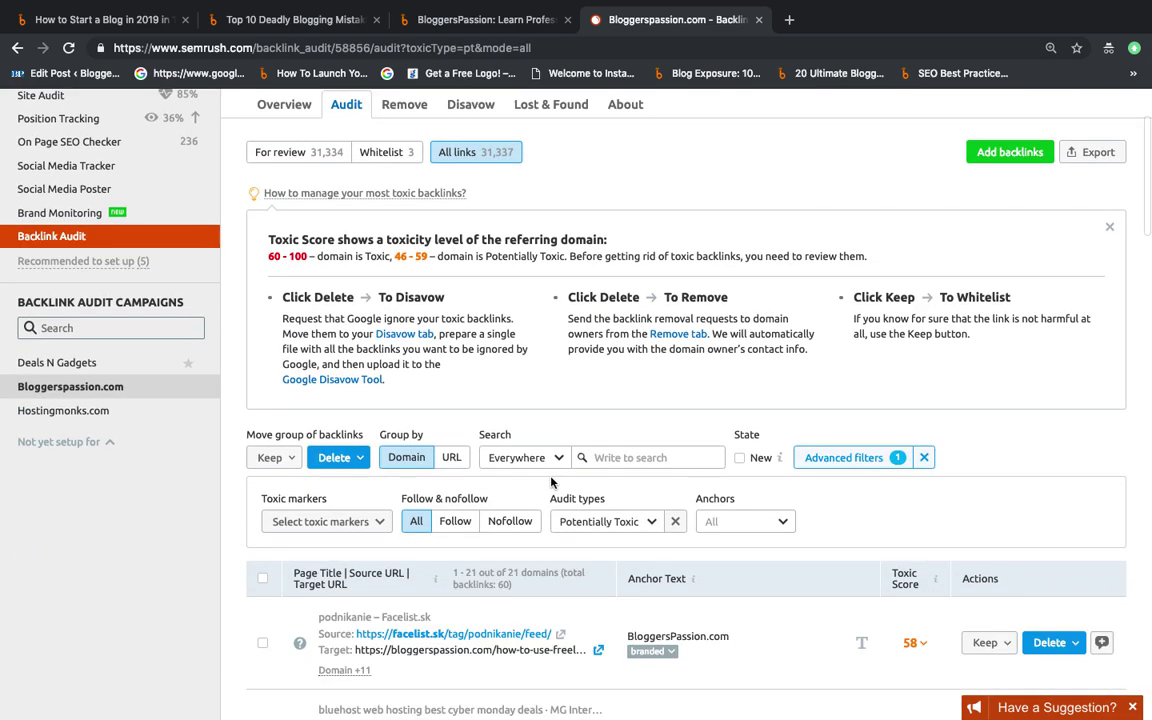
scroll(550, 483, "down", 4)
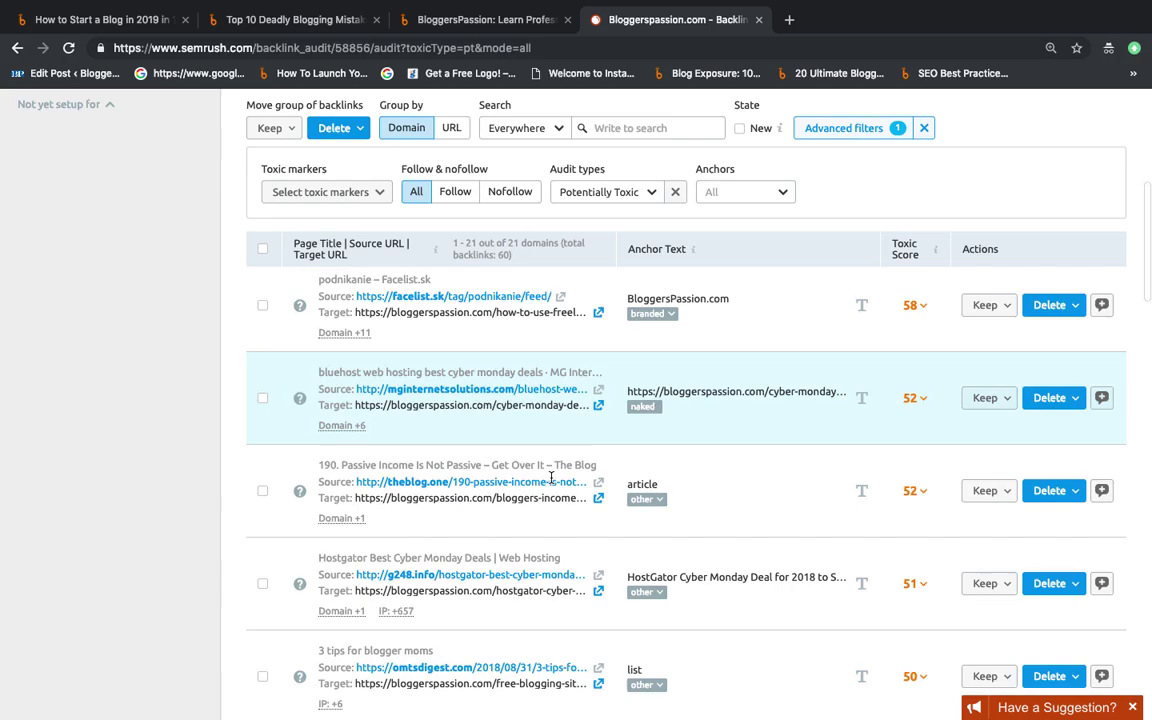
scroll(550, 483, "up", 10)
scroll(550, 483, "down", 4)
scroll(687, 514, "down", 4)
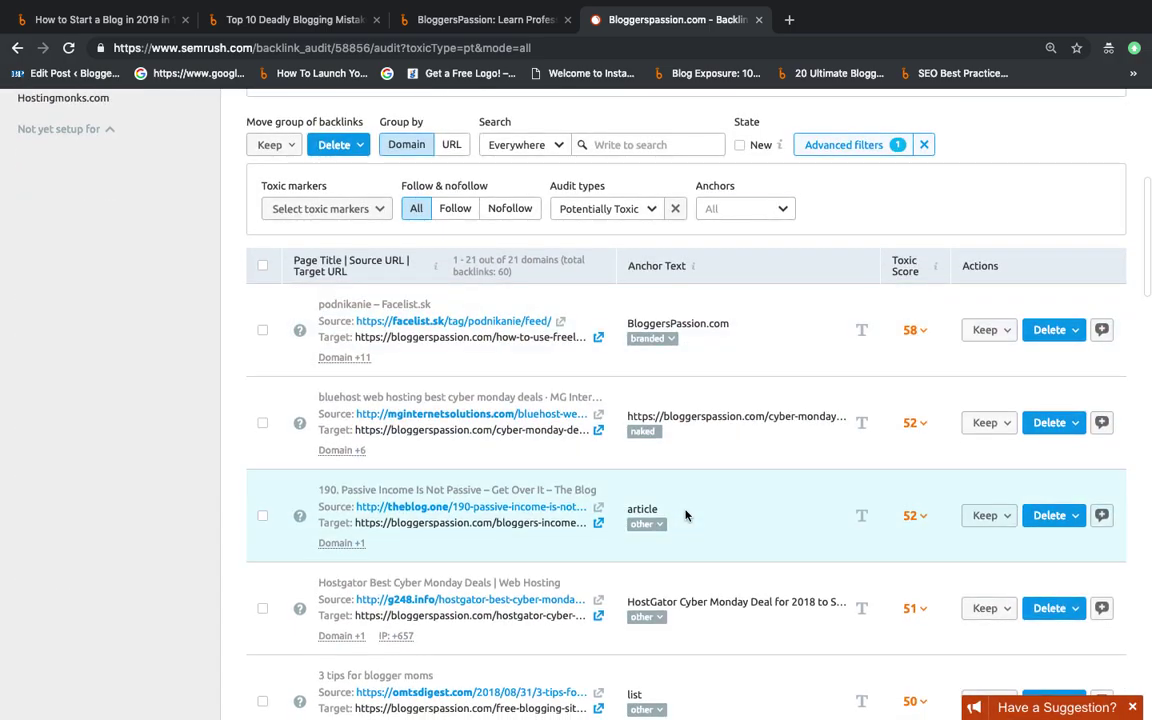
scroll(827, 448, "up", 3)
scroll(827, 448, "up", 3)
scroll(827, 448, "down", 4)
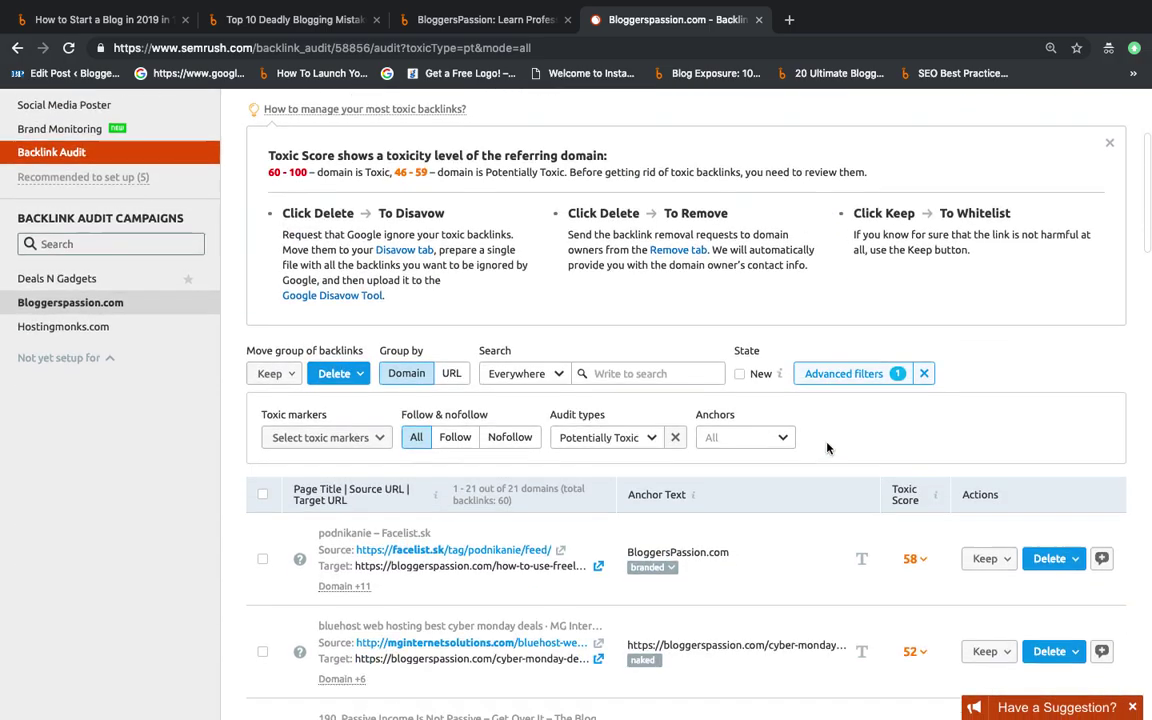
scroll(827, 448, "down", 2)
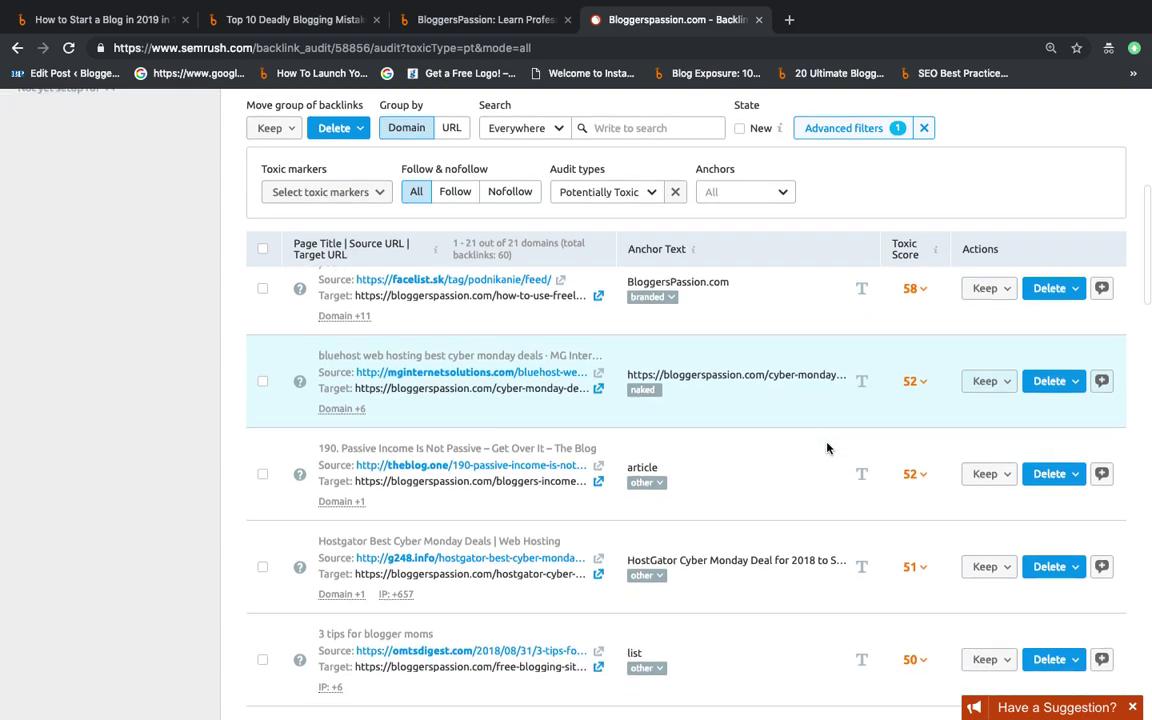
scroll(827, 448, "up", 3)
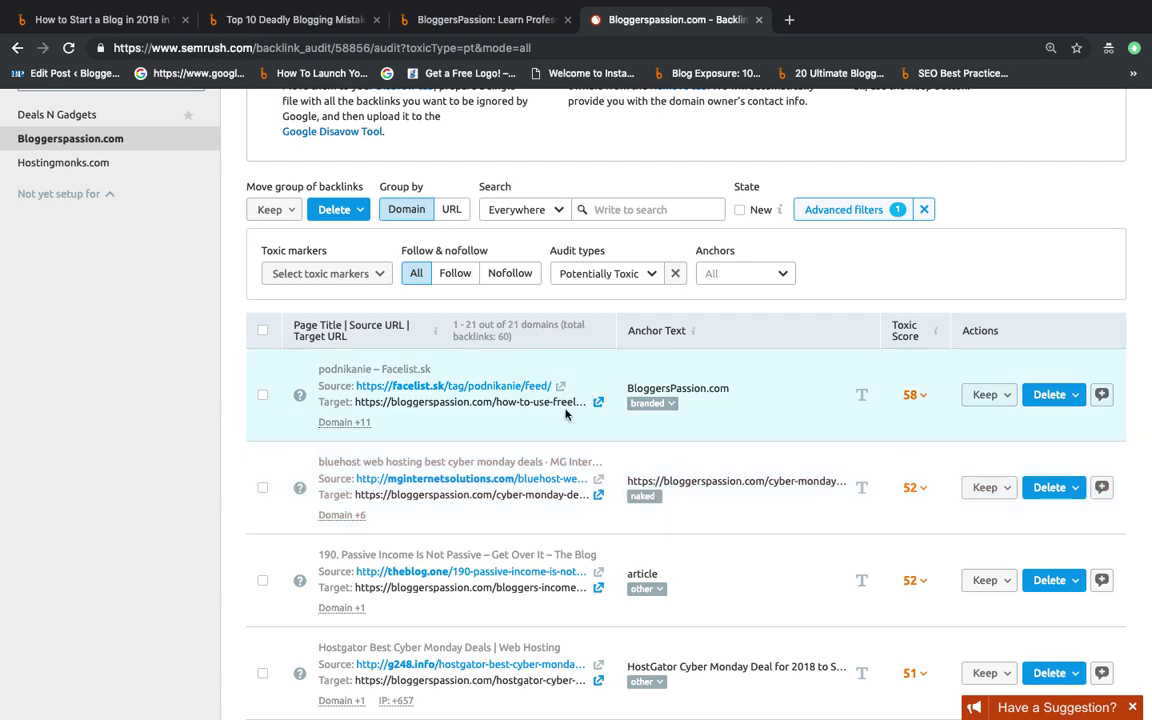
scroll(843, 453, "down", 5)
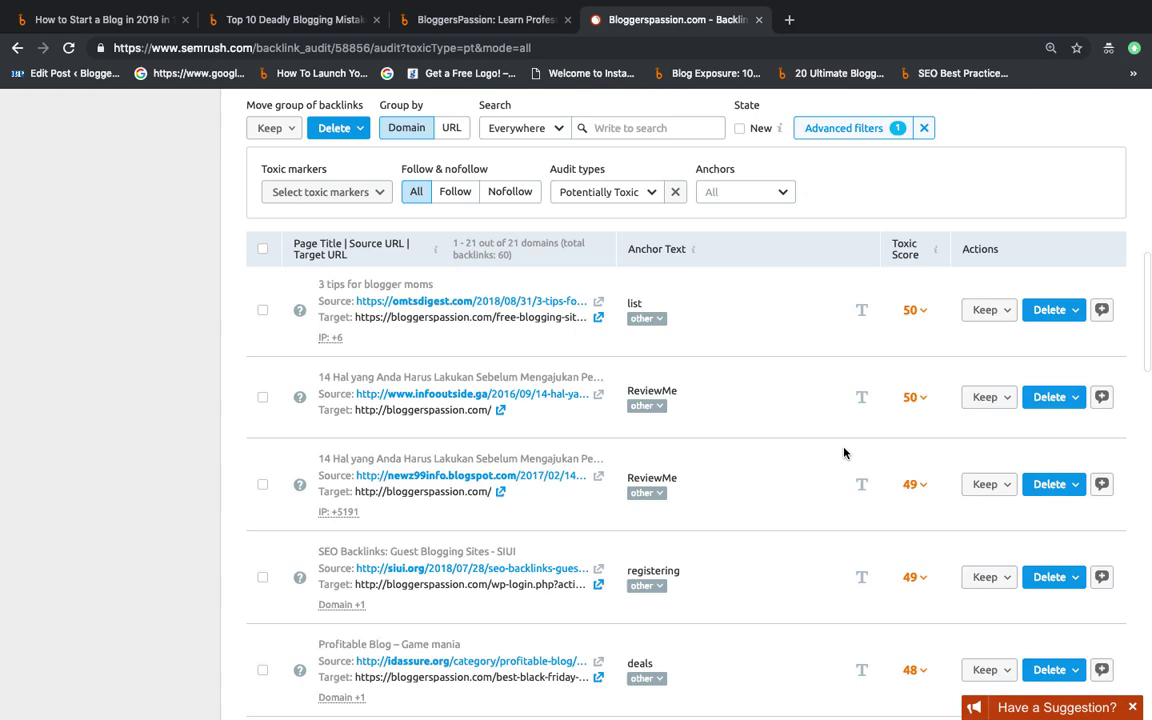
scroll(843, 453, "down", 3)
scroll(843, 453, "up", 10)
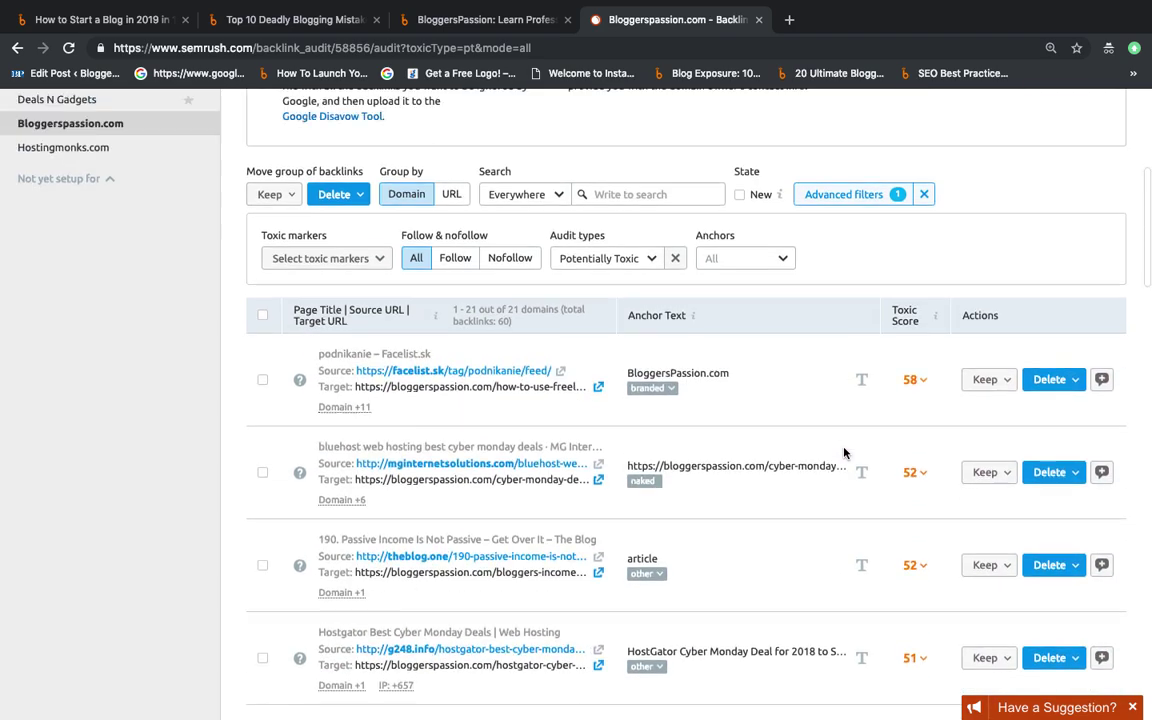
scroll(843, 453, "up", 2)
scroll(843, 453, "down", 4)
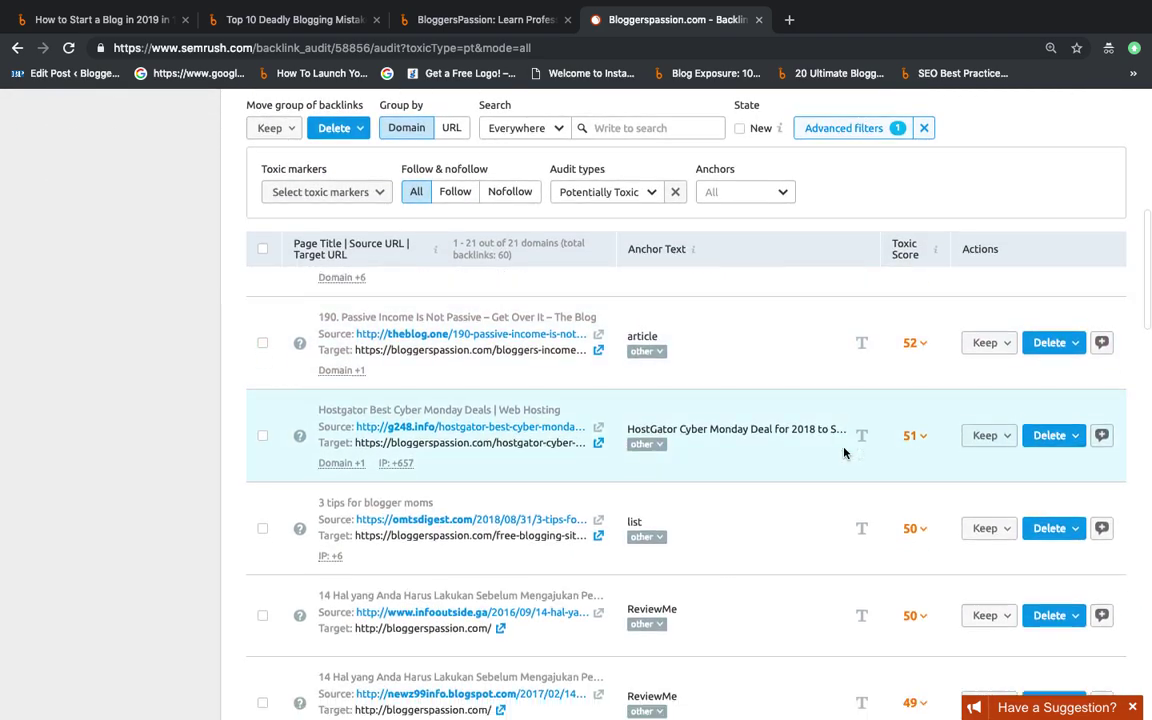
scroll(843, 453, "down", 3)
scroll(843, 453, "up", 5)
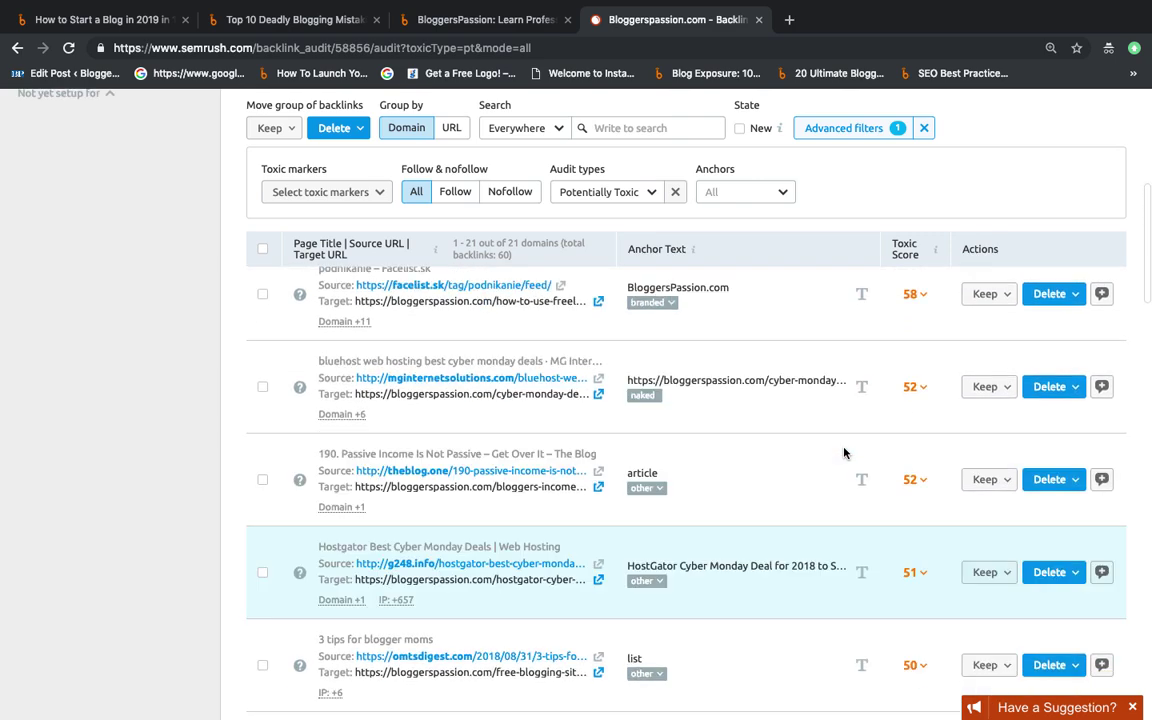
scroll(843, 453, "up", 5)
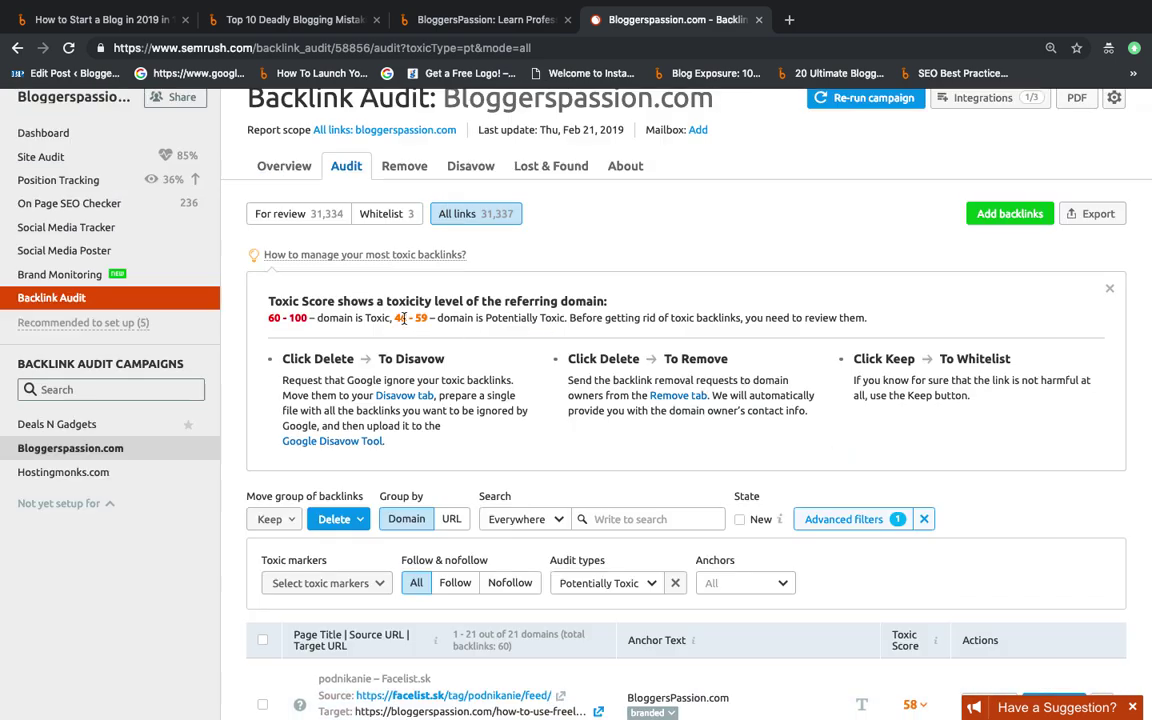
left_click_drag(268, 318, 318, 318)
left_click(411, 318)
triple_click(411, 318)
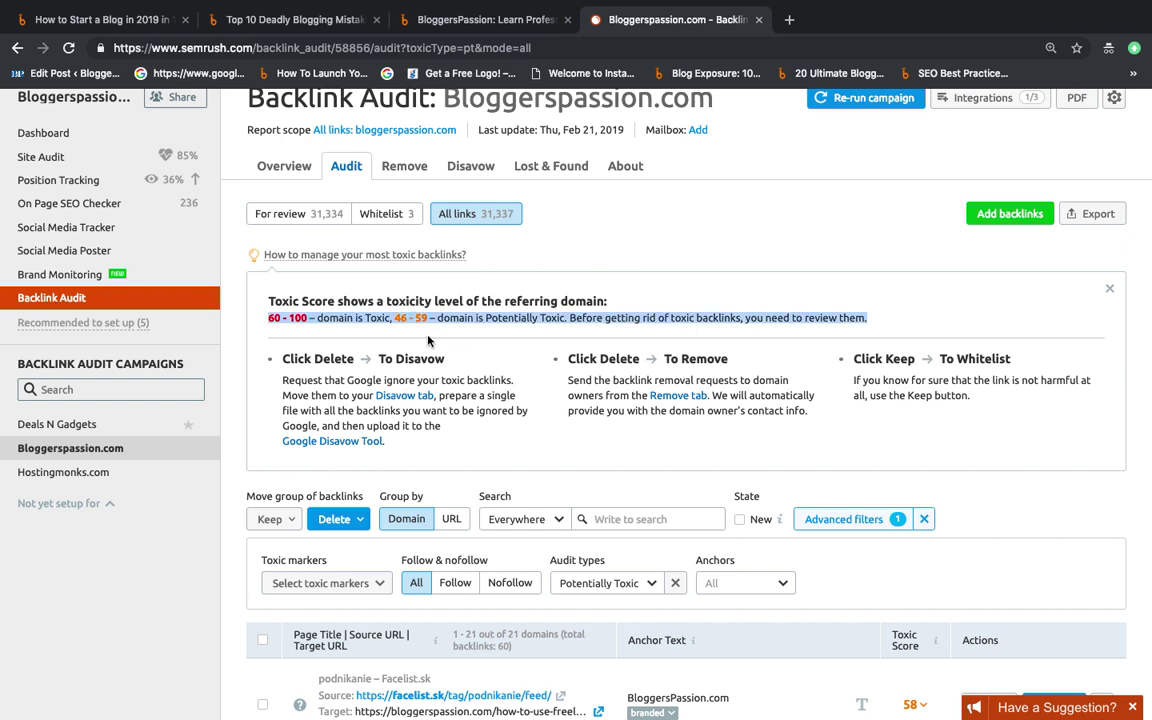
left_click(419, 318)
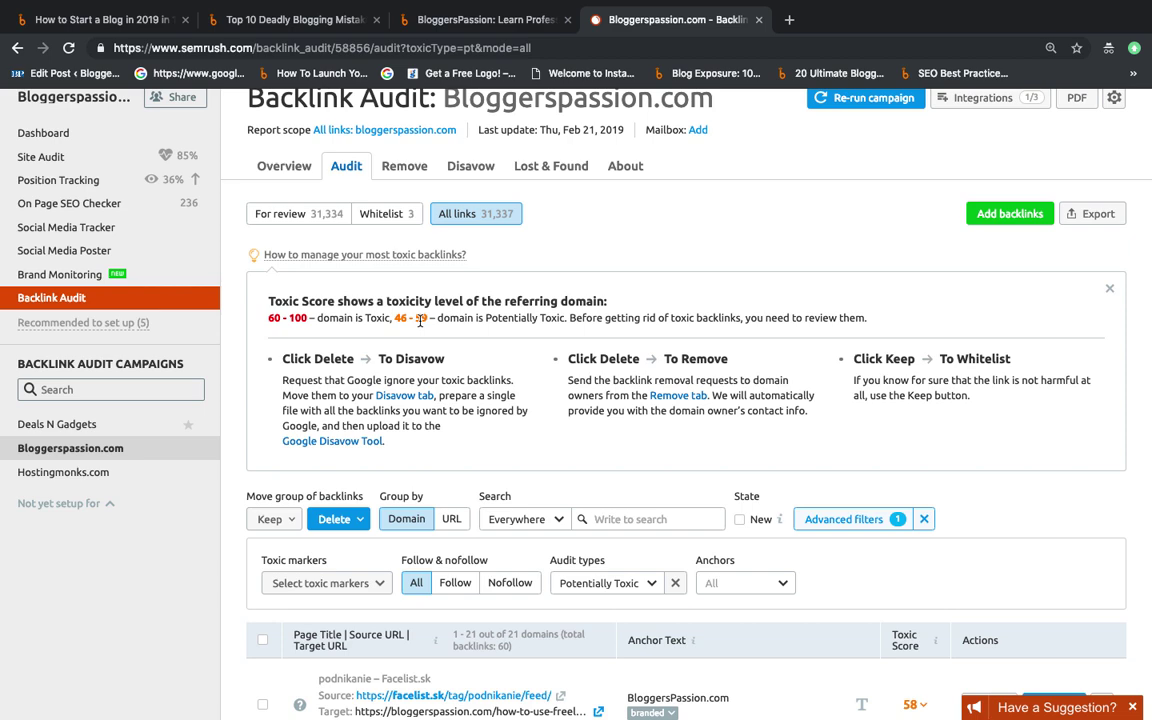
scroll(420, 320, "down", 4)
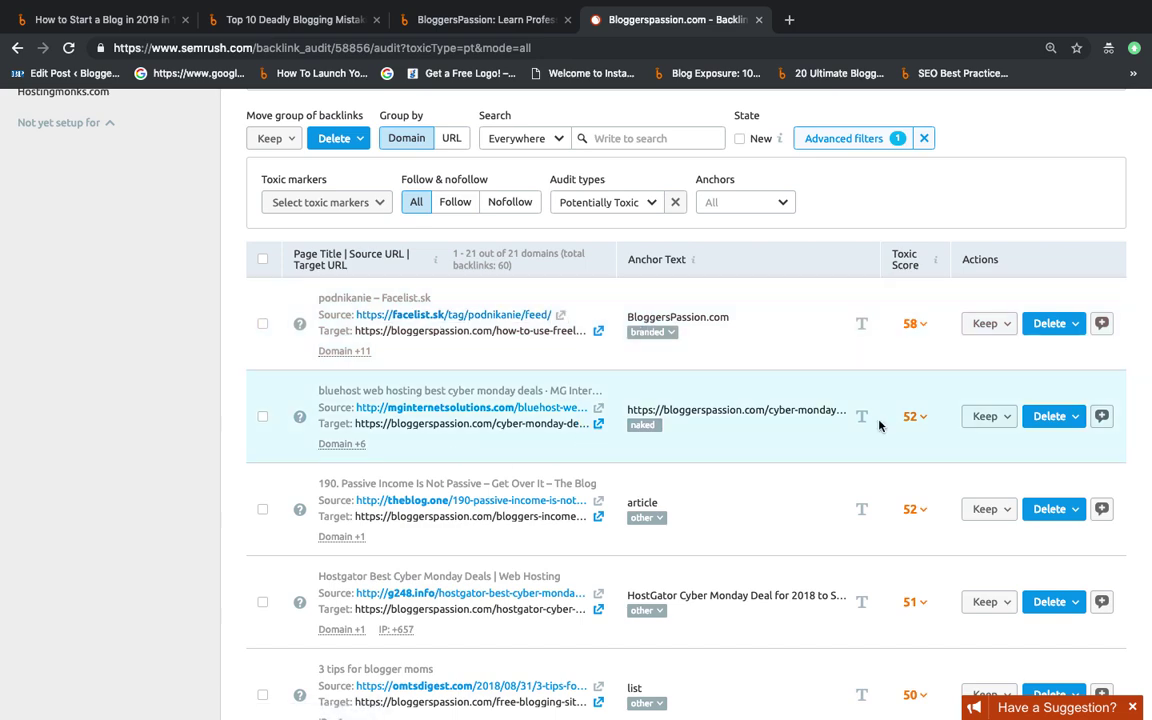
scroll(900, 445, "down", 6)
scroll(897, 443, "down", 4)
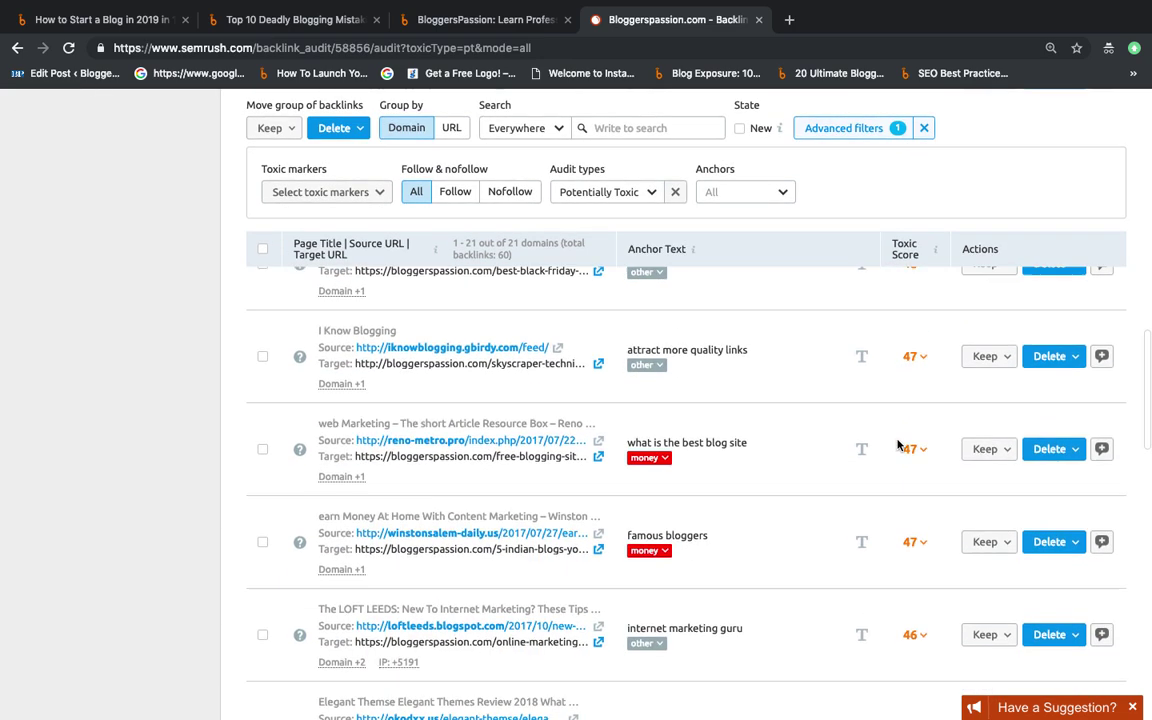
scroll(432, 380, "up", 10)
Tick the toxic domains from Facelist.sk and theblog.one through infooutside.ga, newz99info and Profitable Blog.
left_click(263, 332)
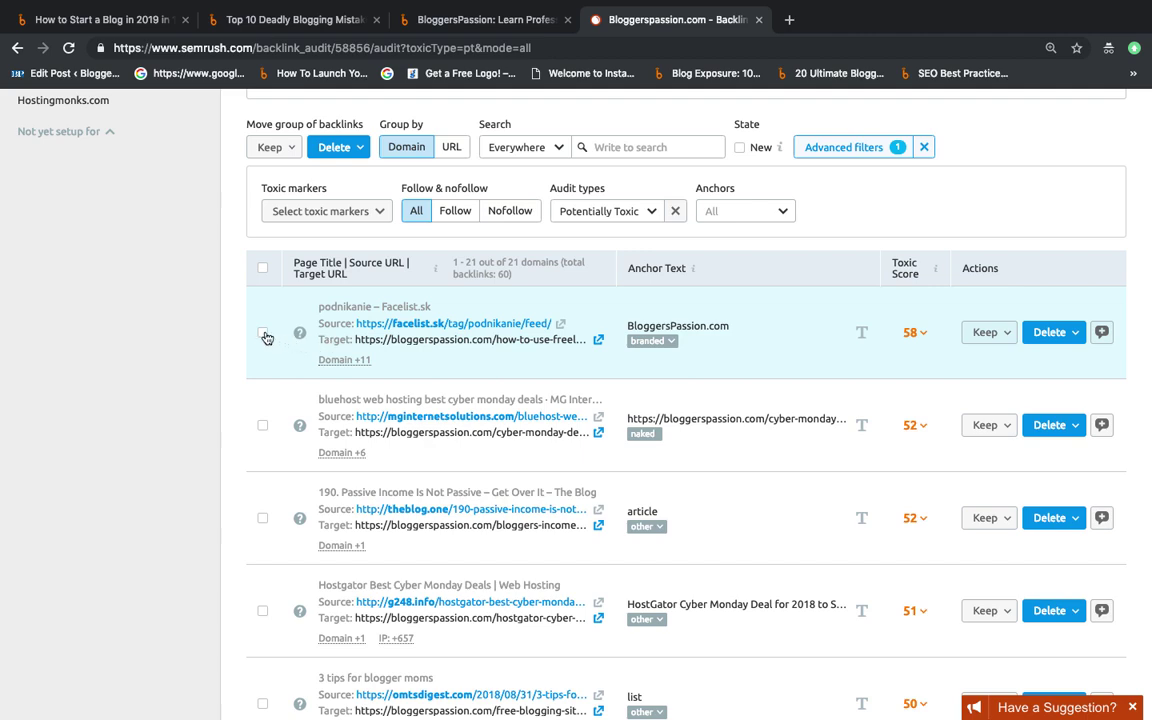
left_click(262, 425)
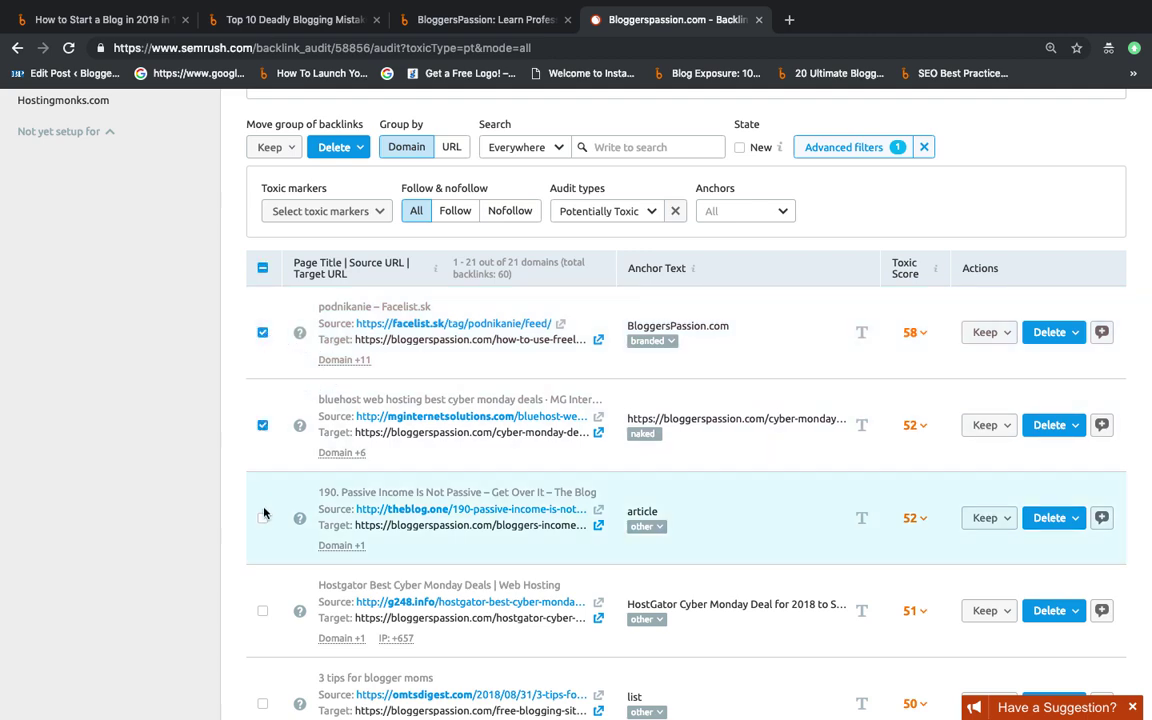
left_click(263, 516)
scroll(262, 520, "down", 1)
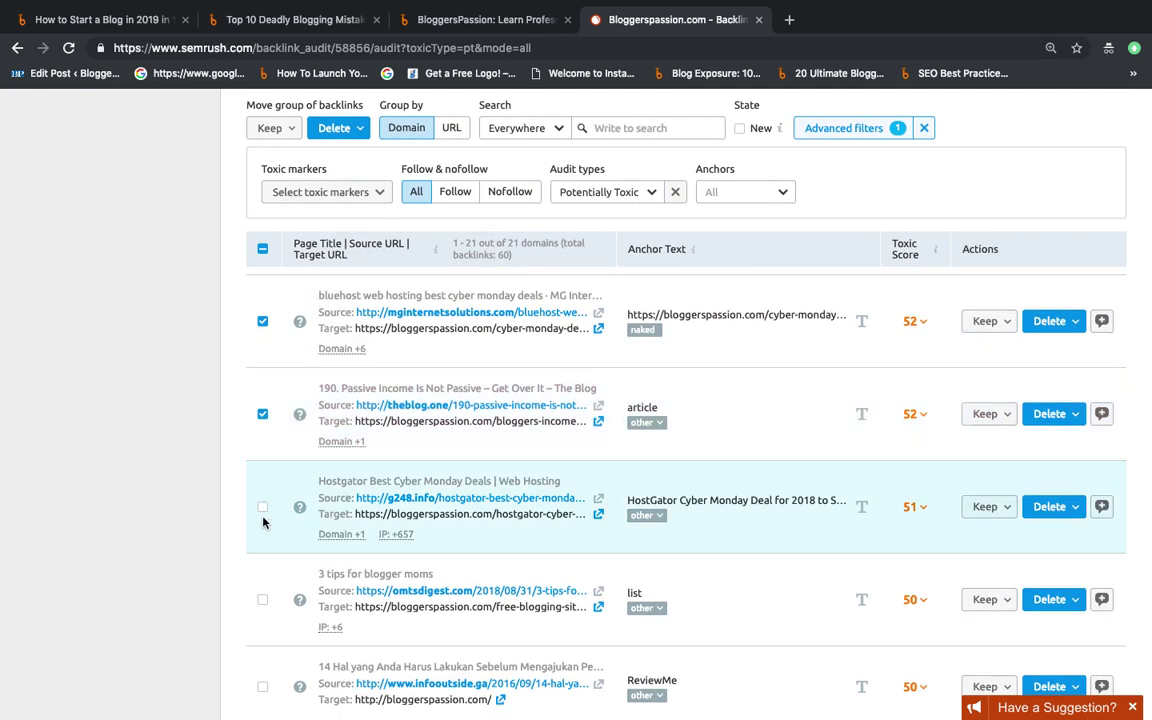
left_click(262, 509)
left_click(262, 601)
scroll(263, 606, "down", 1)
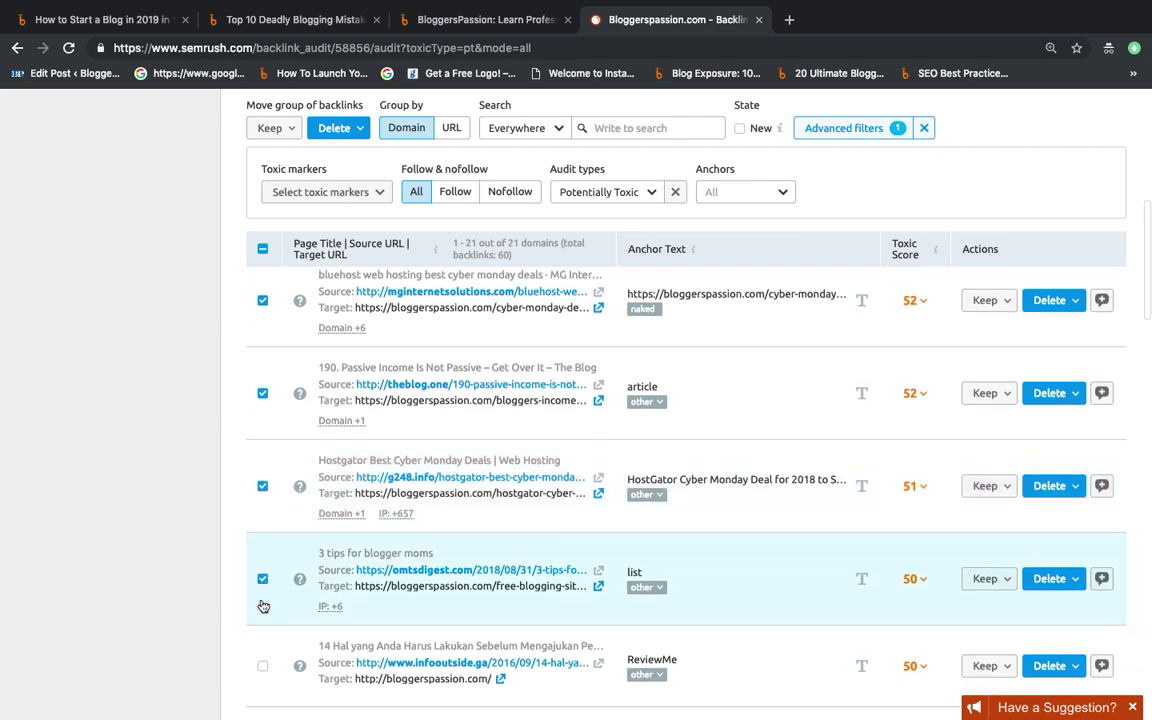
left_click(262, 577)
scroll(262, 570, "down", 1)
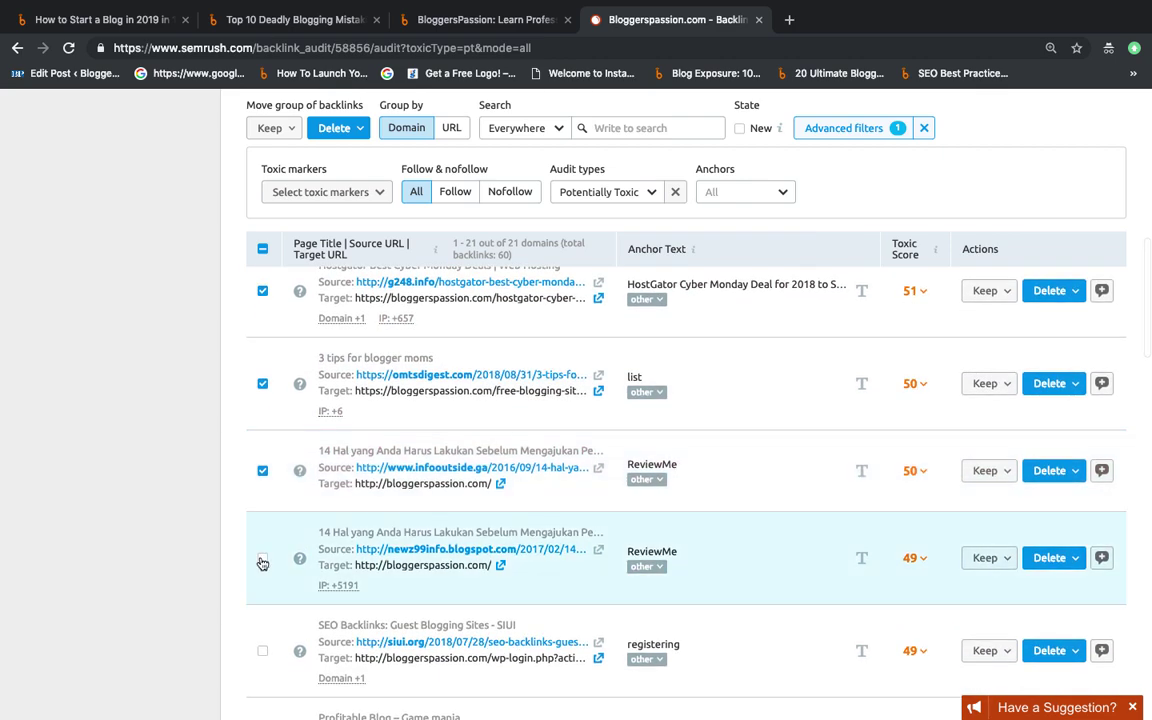
left_click(262, 563)
scroll(262, 560, "down", 1)
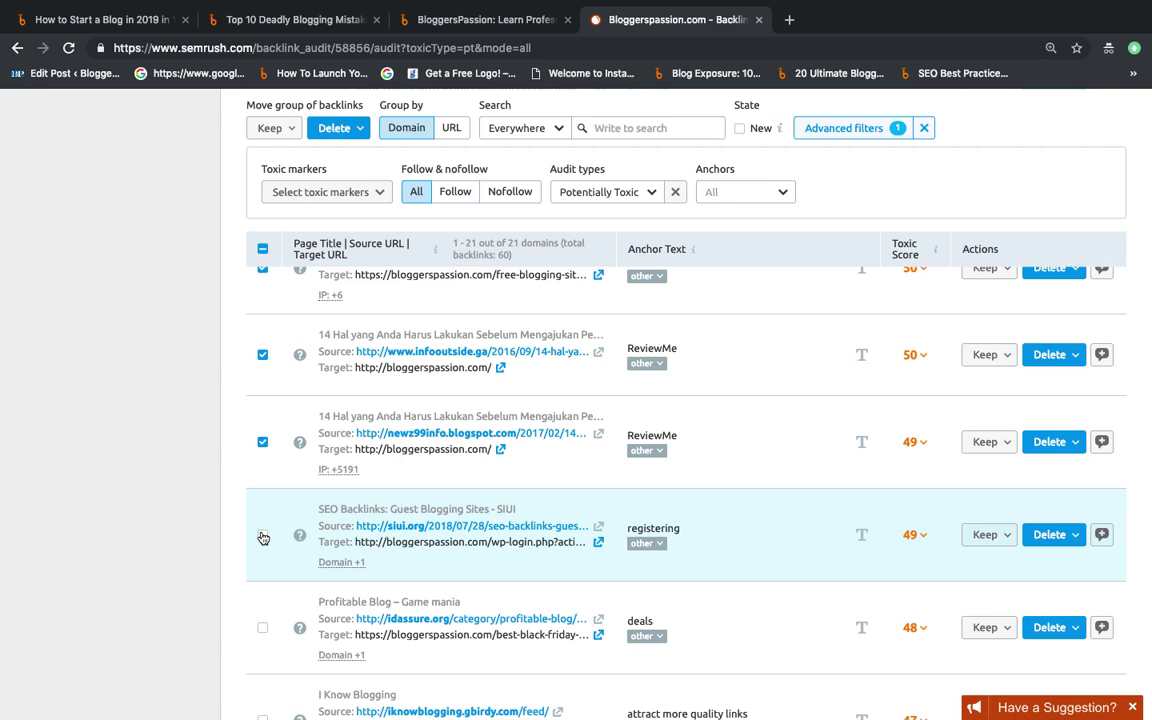
left_click(262, 538)
left_click(263, 628)
Tick the remaining toxic domains from I Know Blogging through LOFT LEEDS down to SEOONLINE88.
scroll(264, 628, "down", 2)
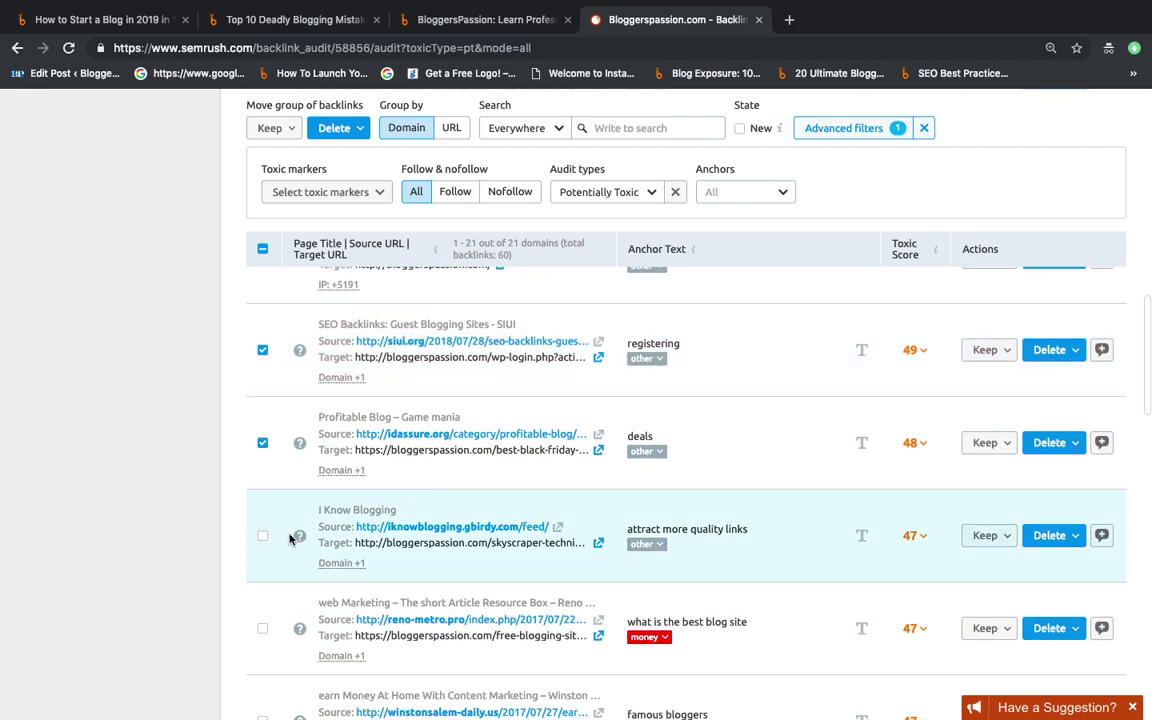
left_click(262, 536)
left_click(264, 630)
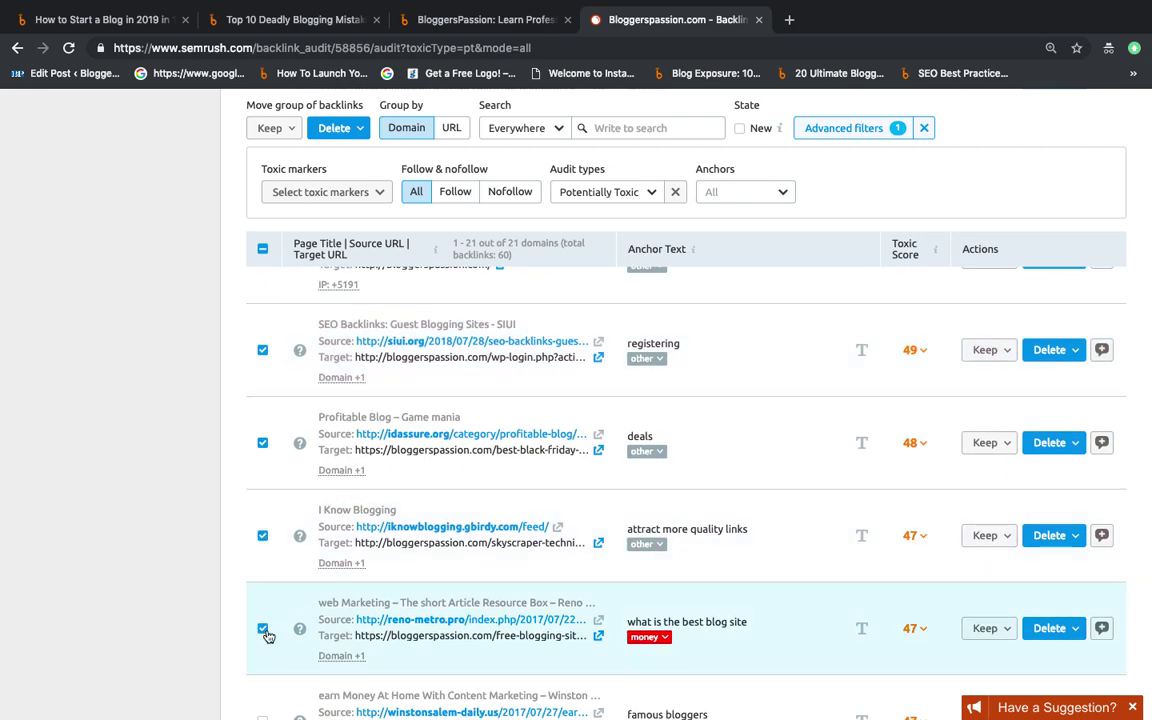
scroll(267, 636, "down", 2)
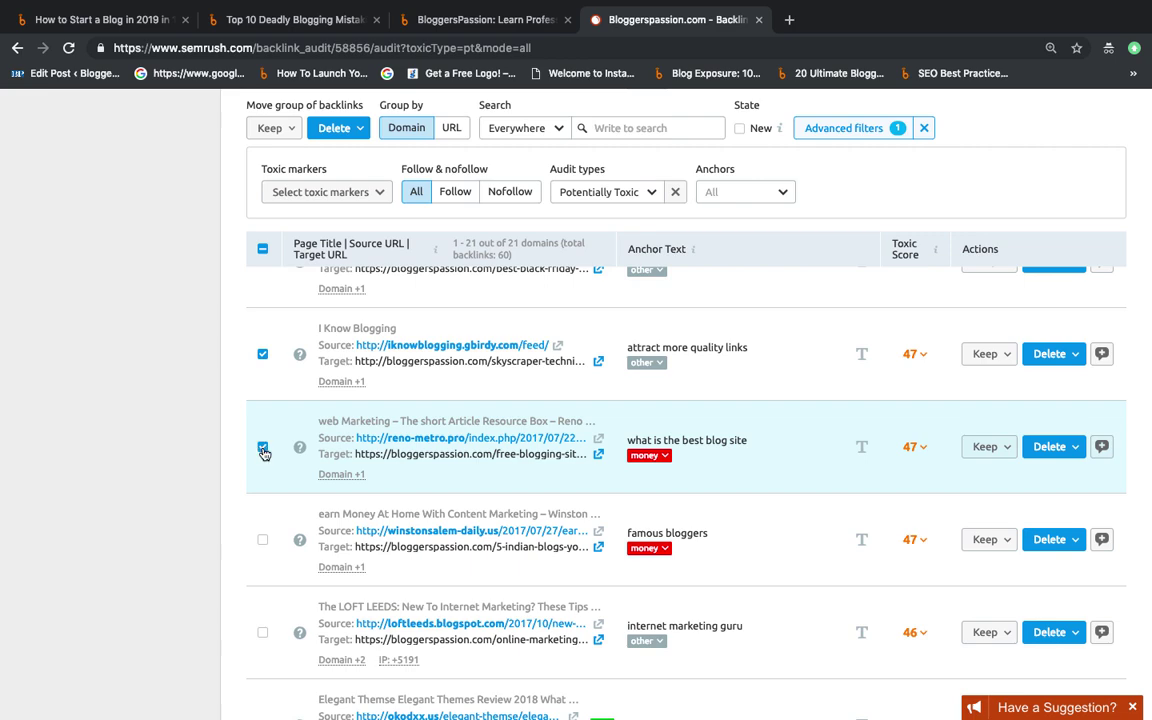
left_click(263, 540)
scroll(266, 543, "down", 2)
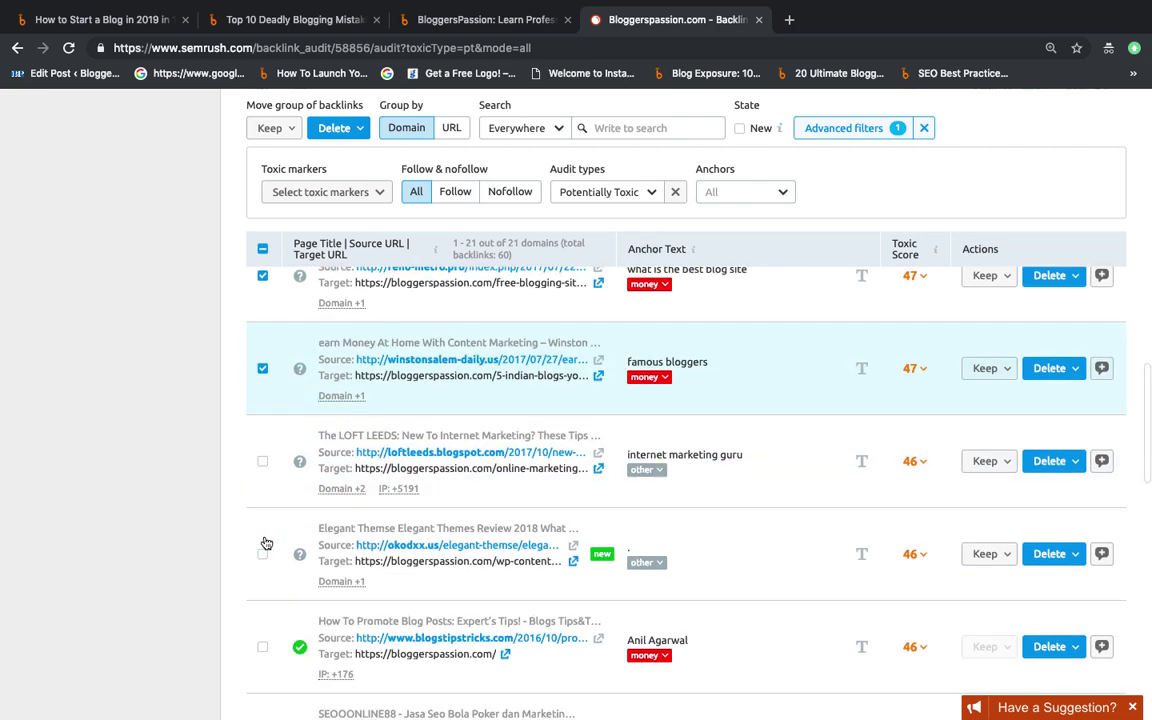
left_click(263, 445)
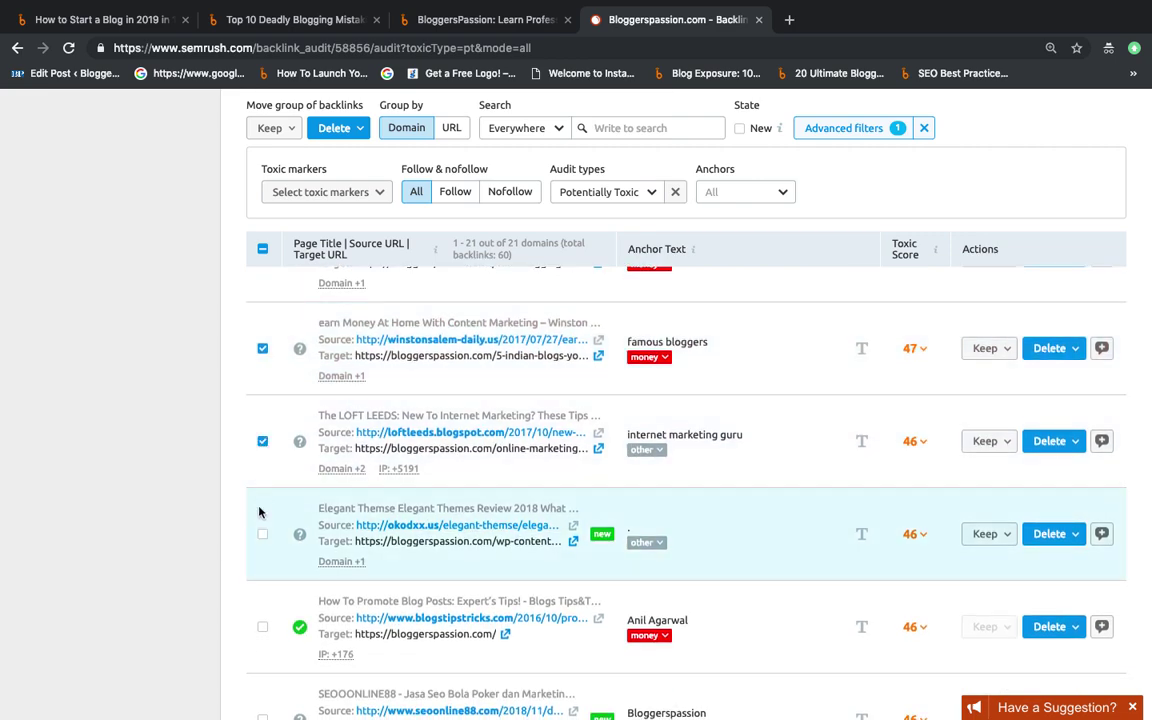
left_click(263, 537)
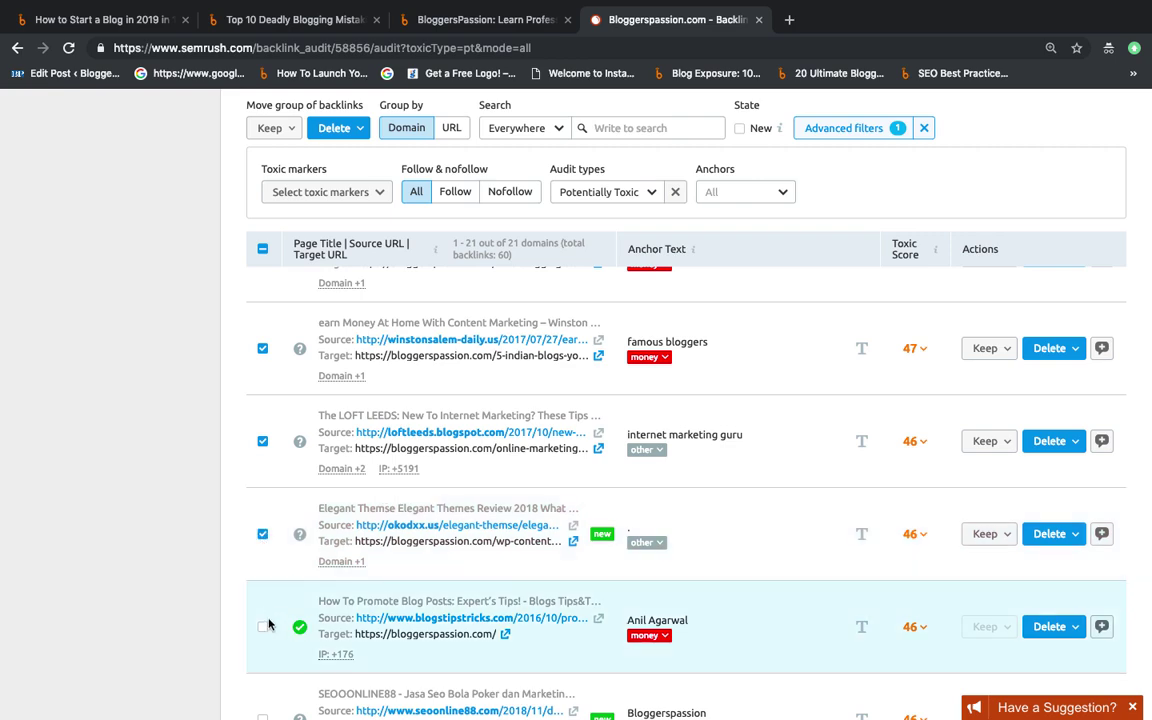
left_click(263, 627)
scroll(352, 524, "down", 3)
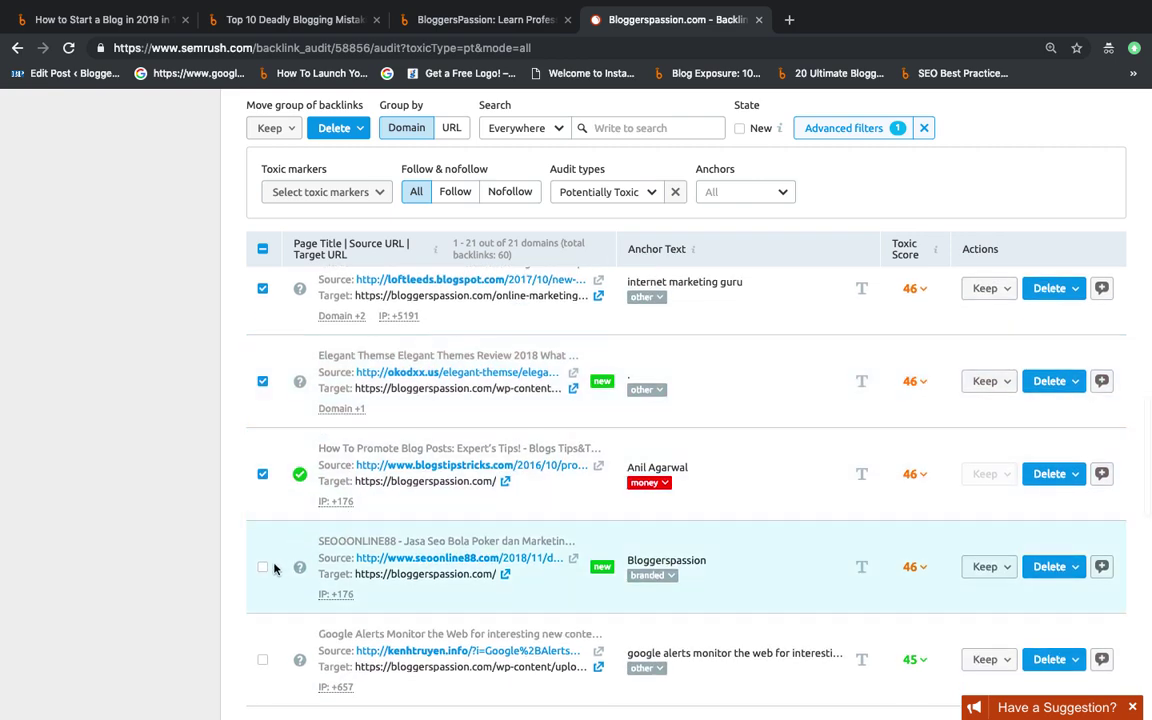
left_click(262, 566)
scroll(513, 495, "down", 3)
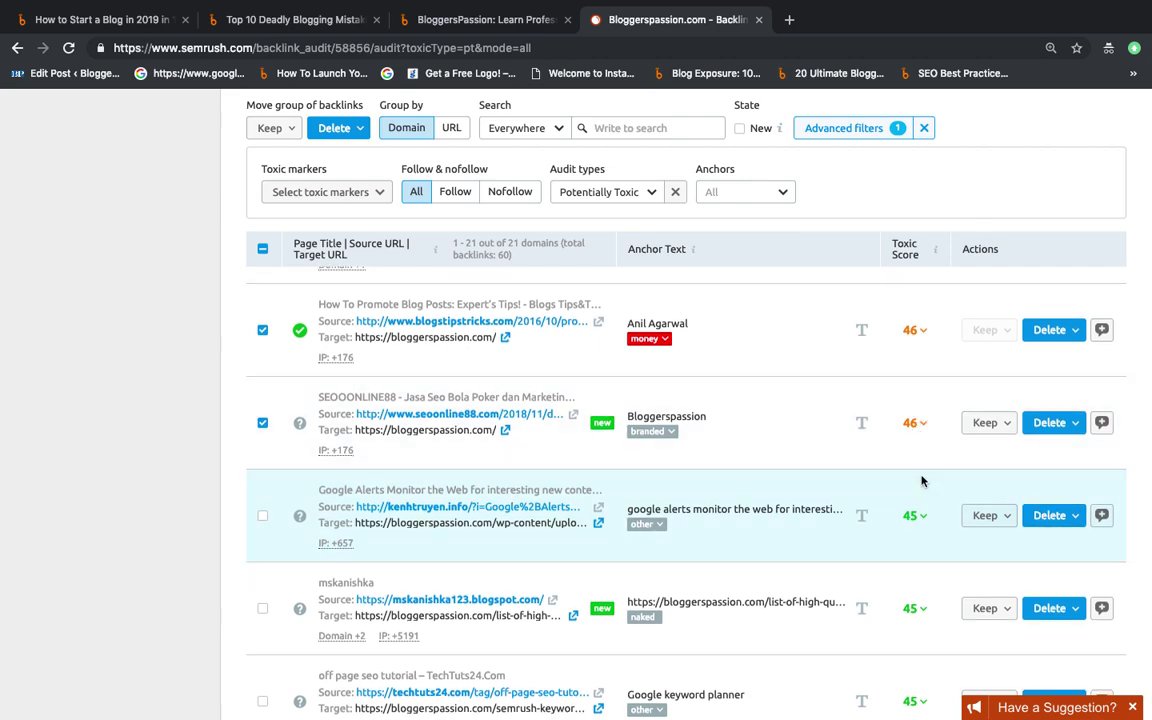
scroll(850, 476, "up", 10)
scroll(922, 480, "down", 2)
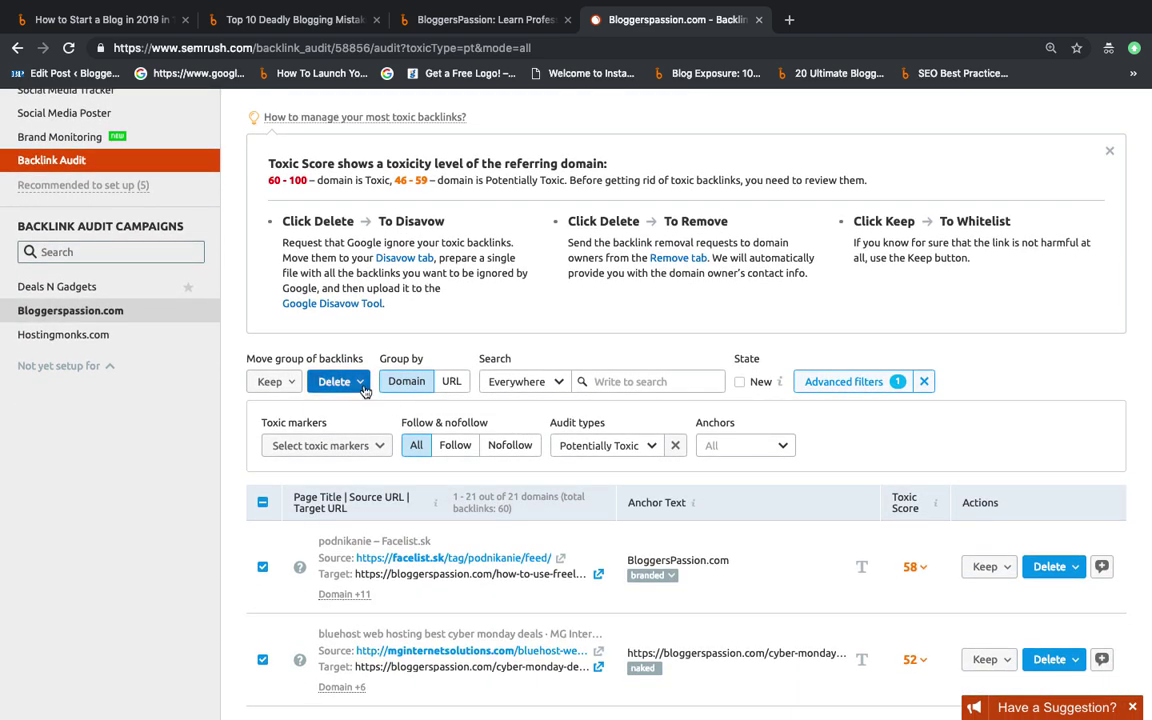
Move the 16 selected domains, grouped by Domain, to the Disavow list.
left_click(362, 384)
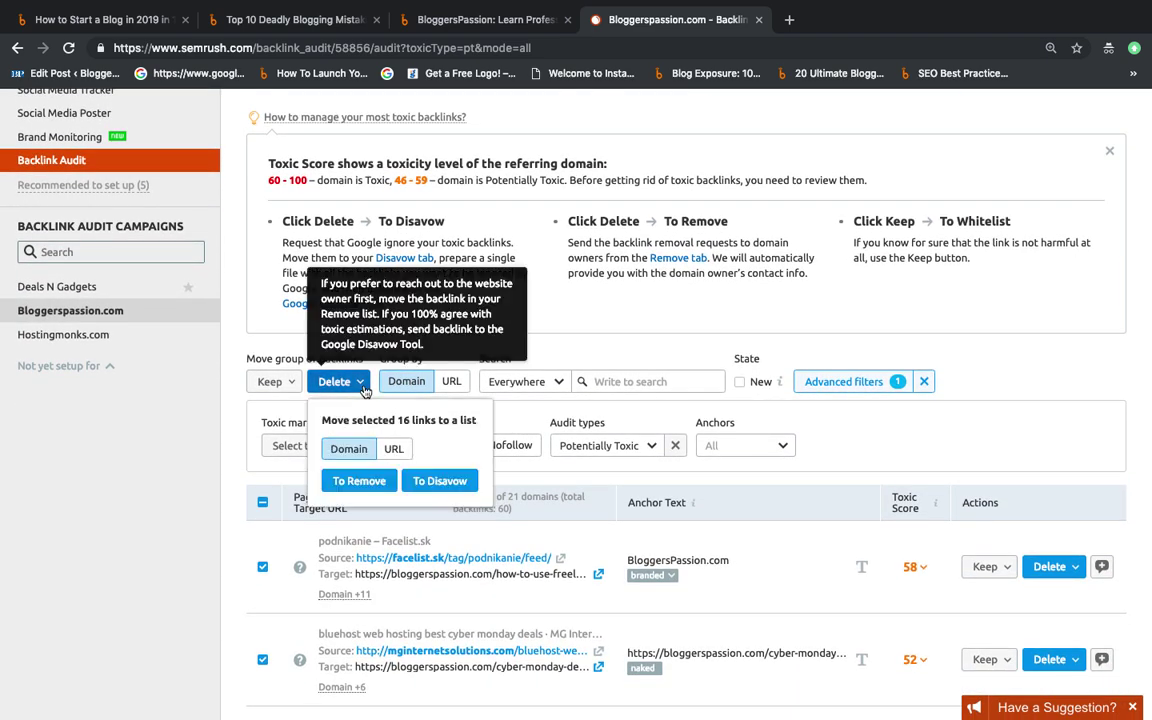
left_click(440, 481)
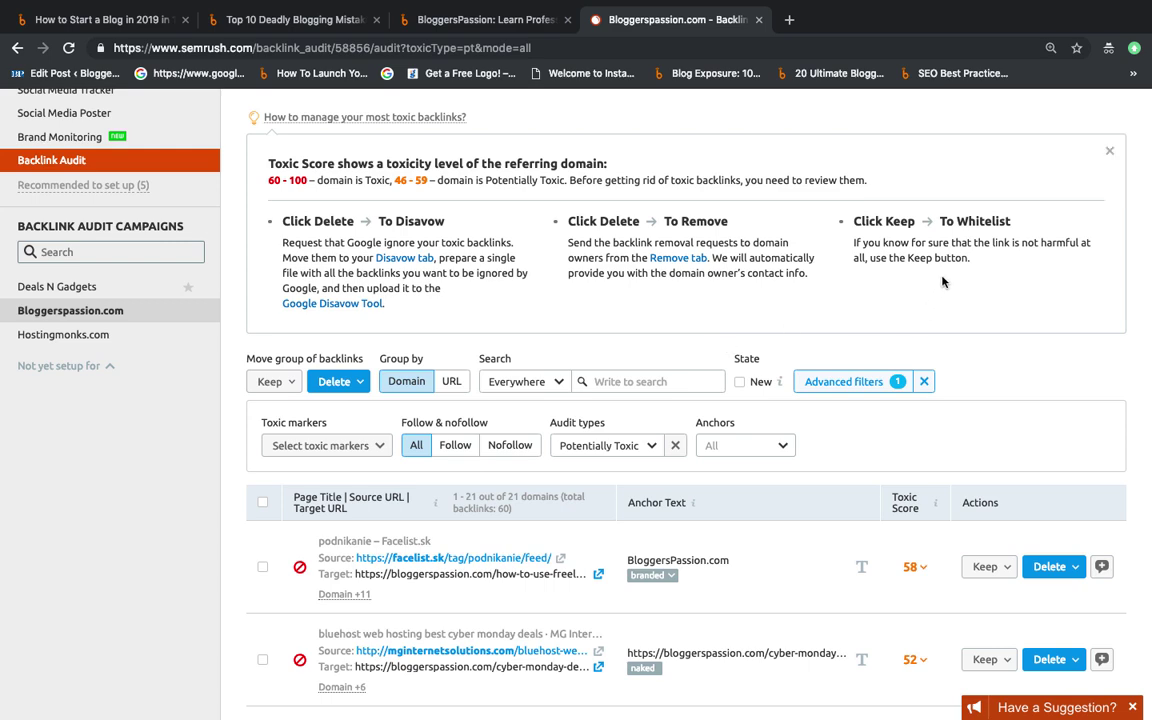
scroll(802, 404, "up", 3)
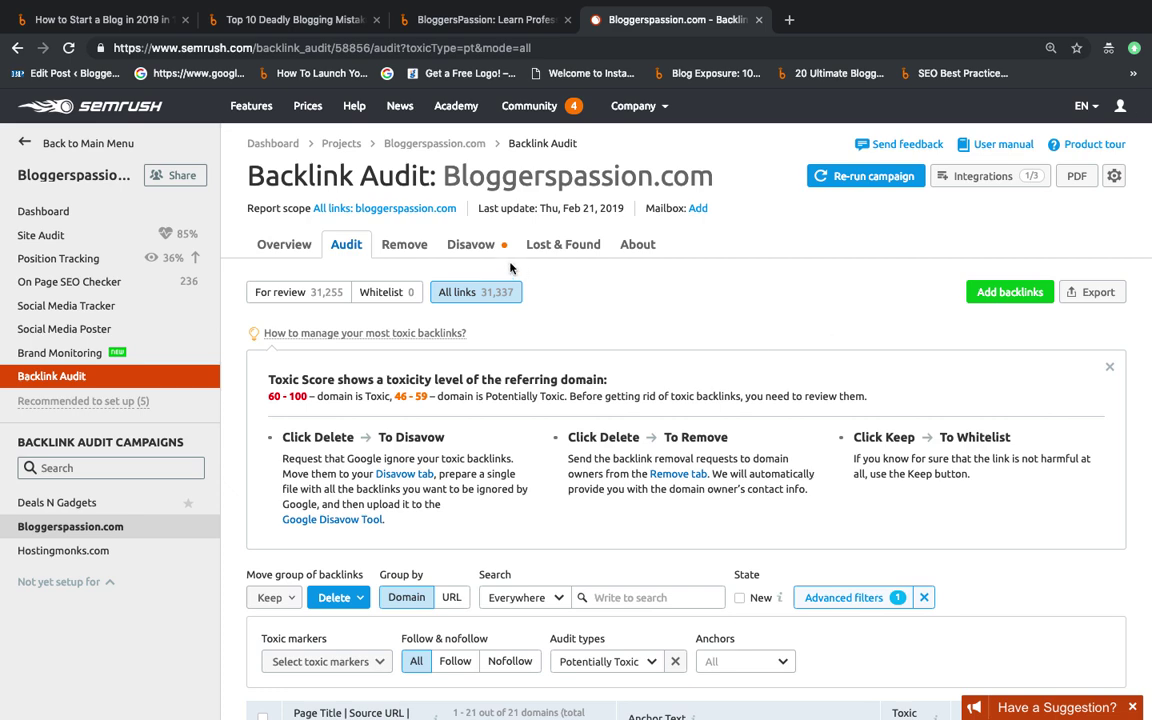
Export the 994-domain Disavow list as a .txt file for Google.
left_click(470, 244)
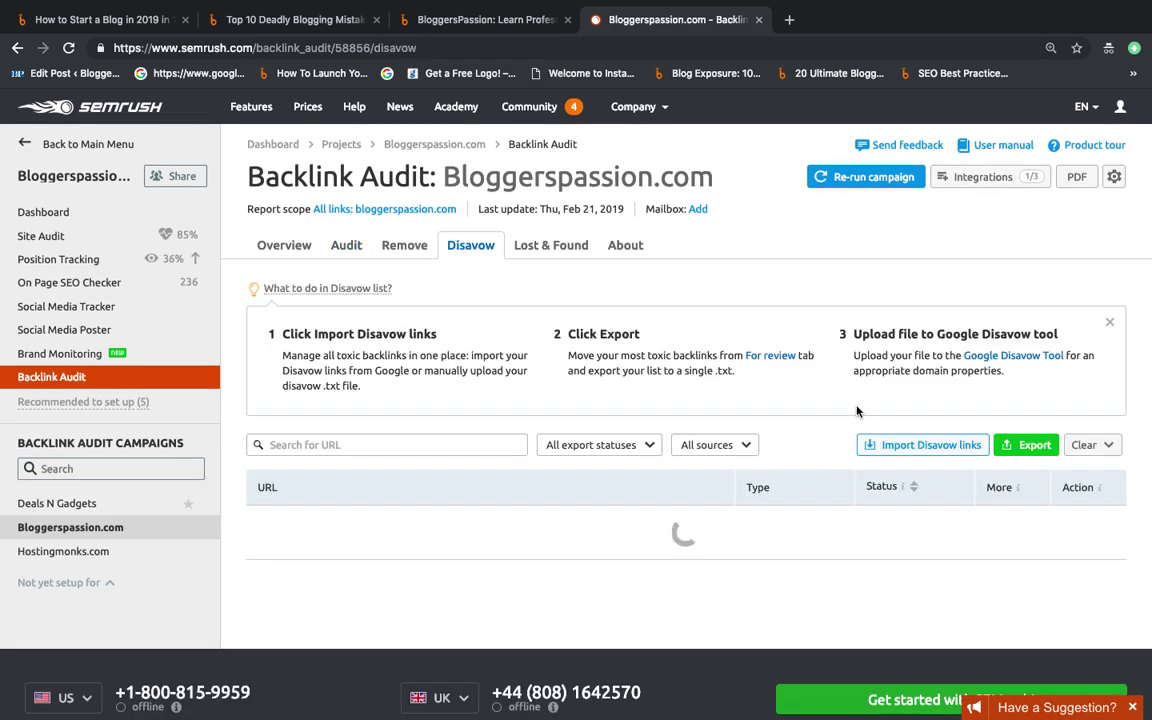
scroll(1007, 563, "down", 3)
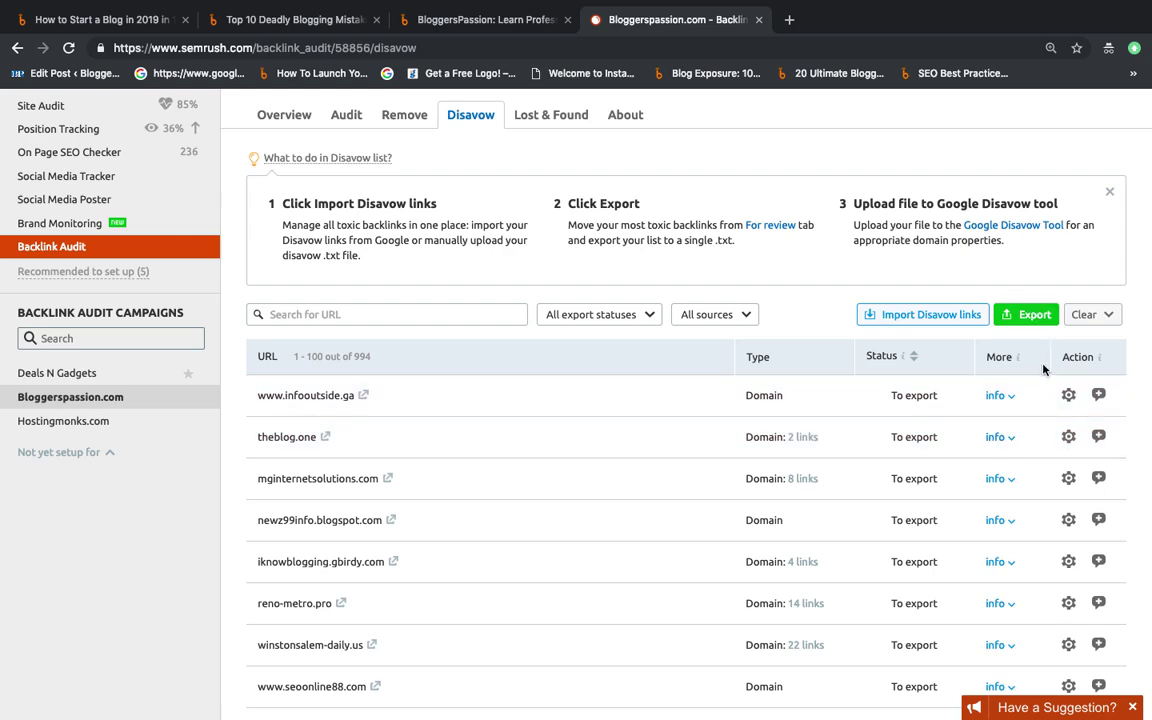
scroll(1041, 470, "up", 3)
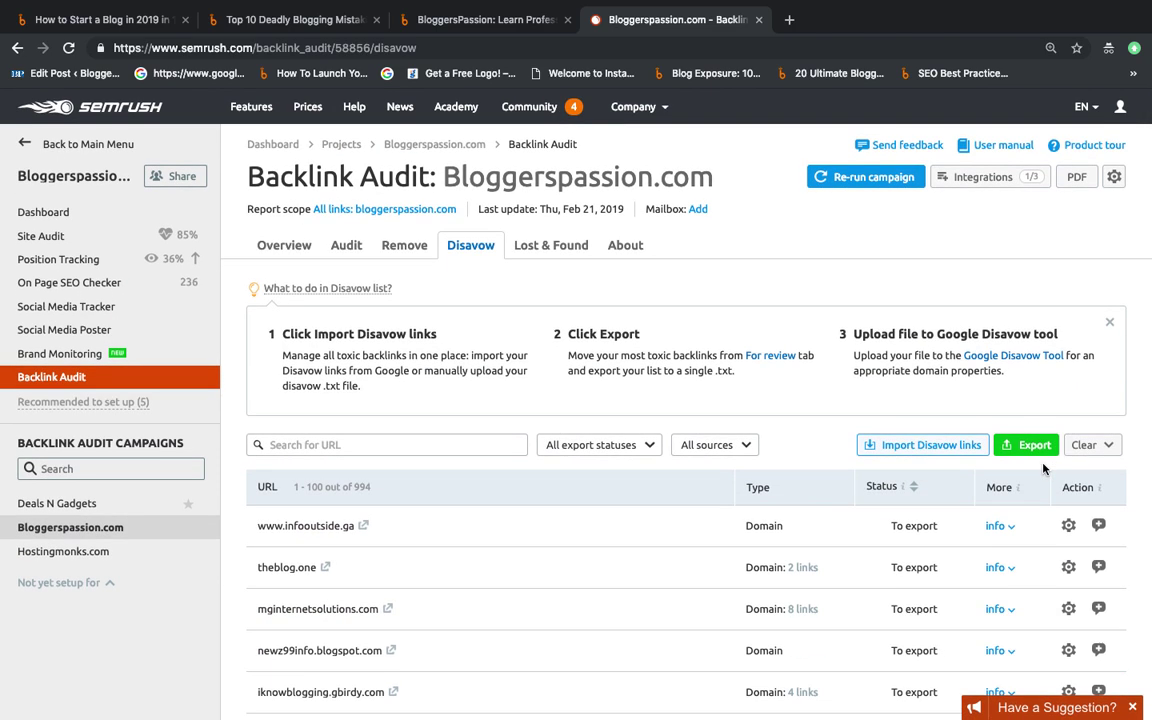
scroll(1043, 469, "down", 2)
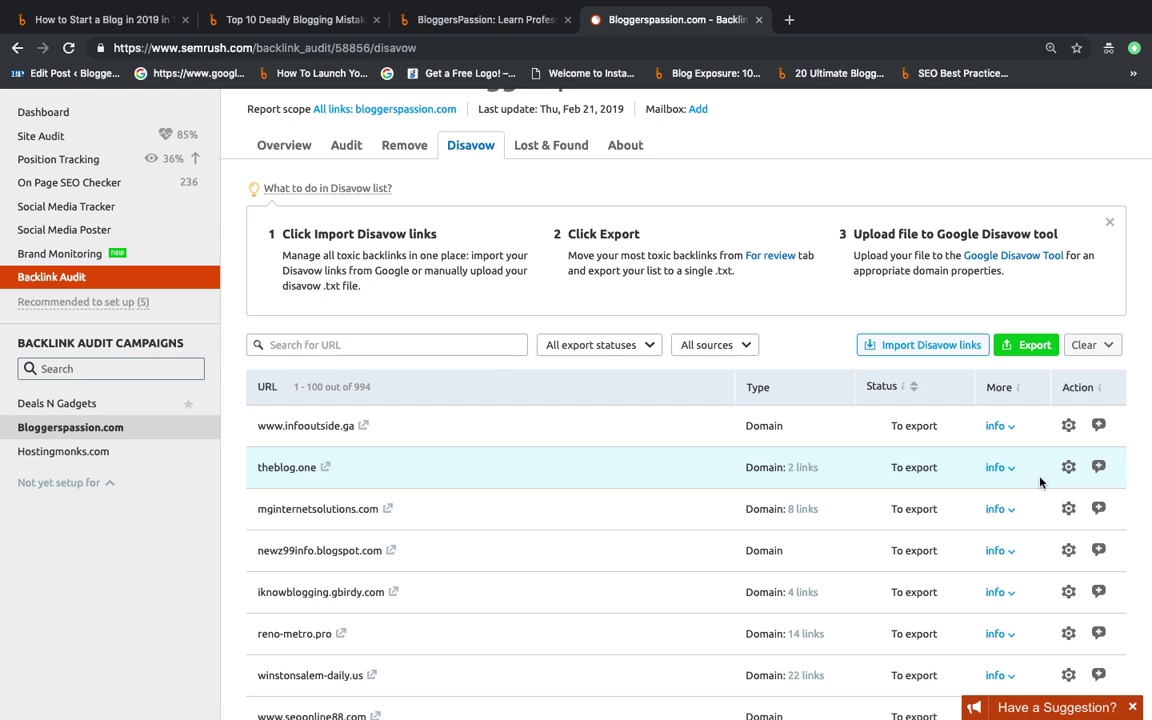
left_click(1034, 347)
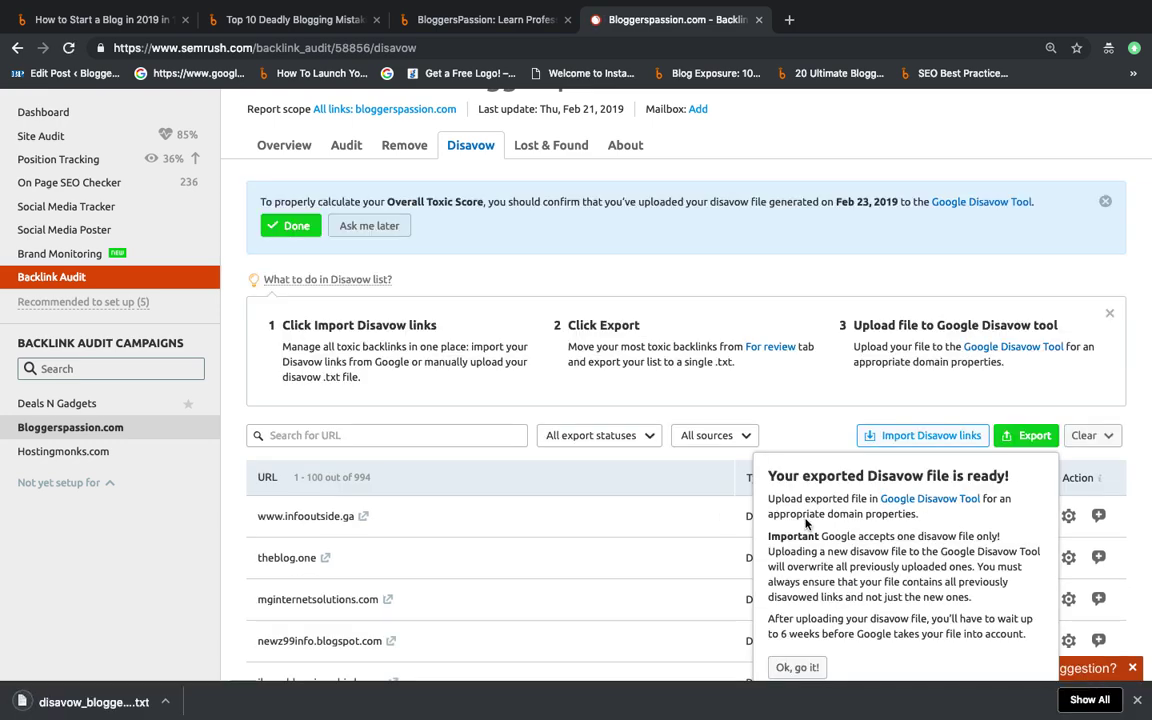
key("ctrl+Left")
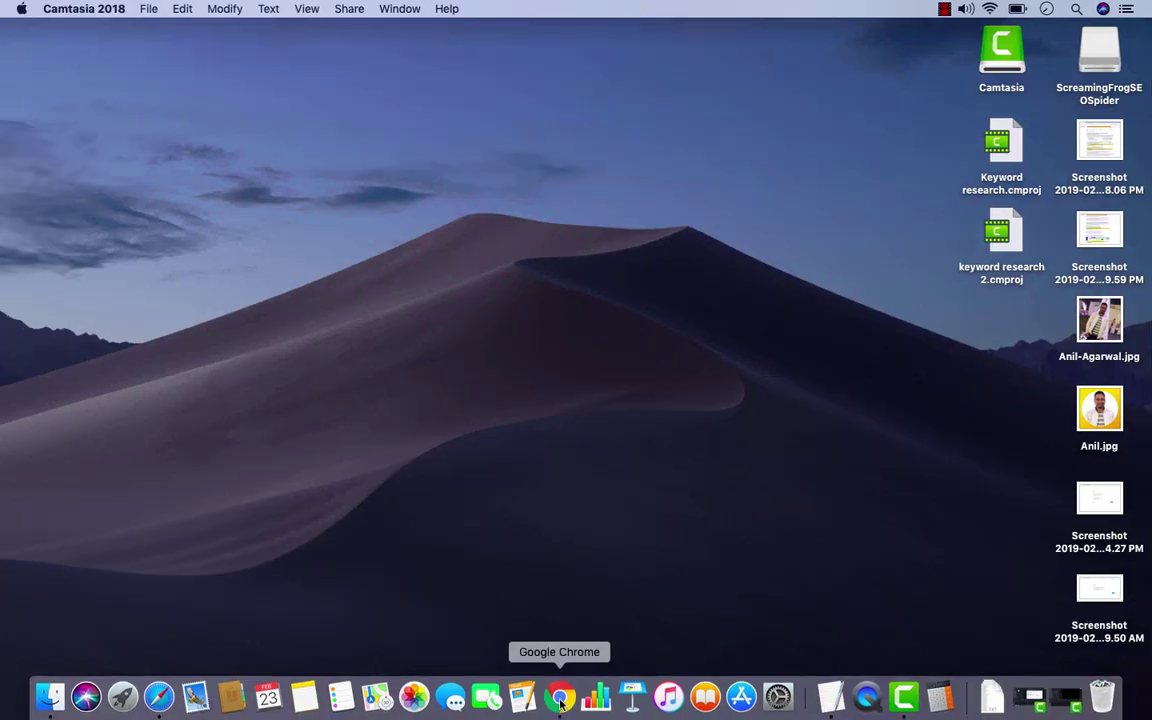
In Chrome, search 'google search console dis' and open Google's Disavow links tool.
right_click(560, 703)
left_click(588, 487)
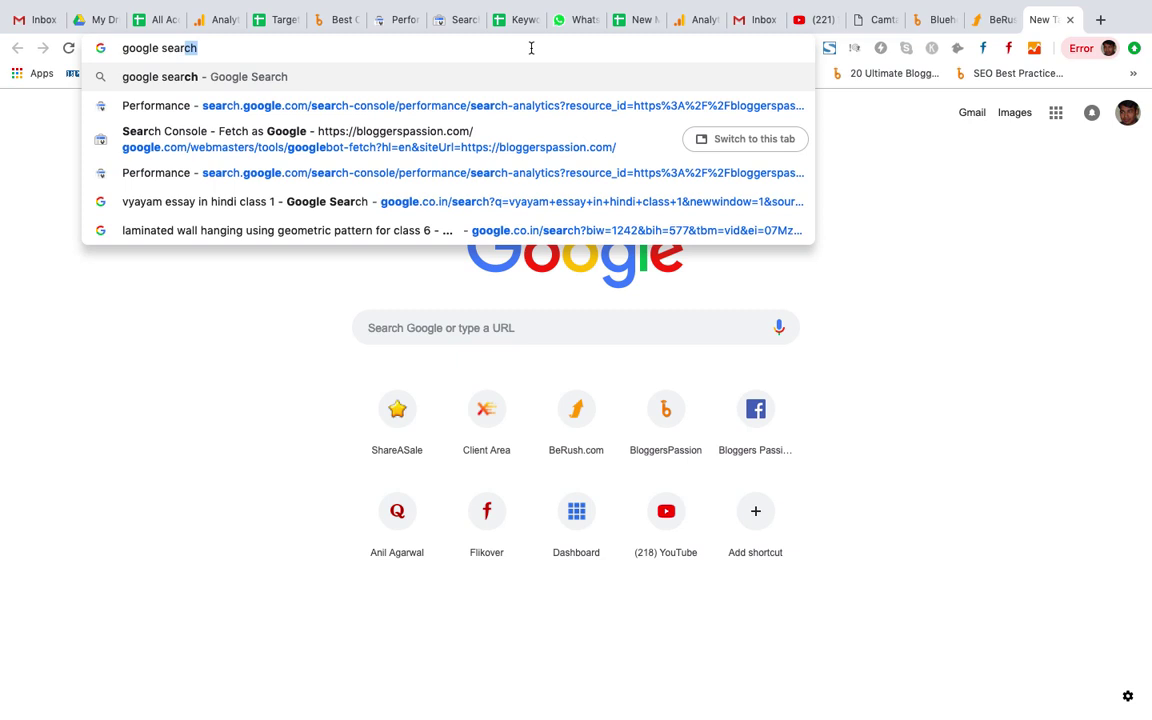
type("ch consol")
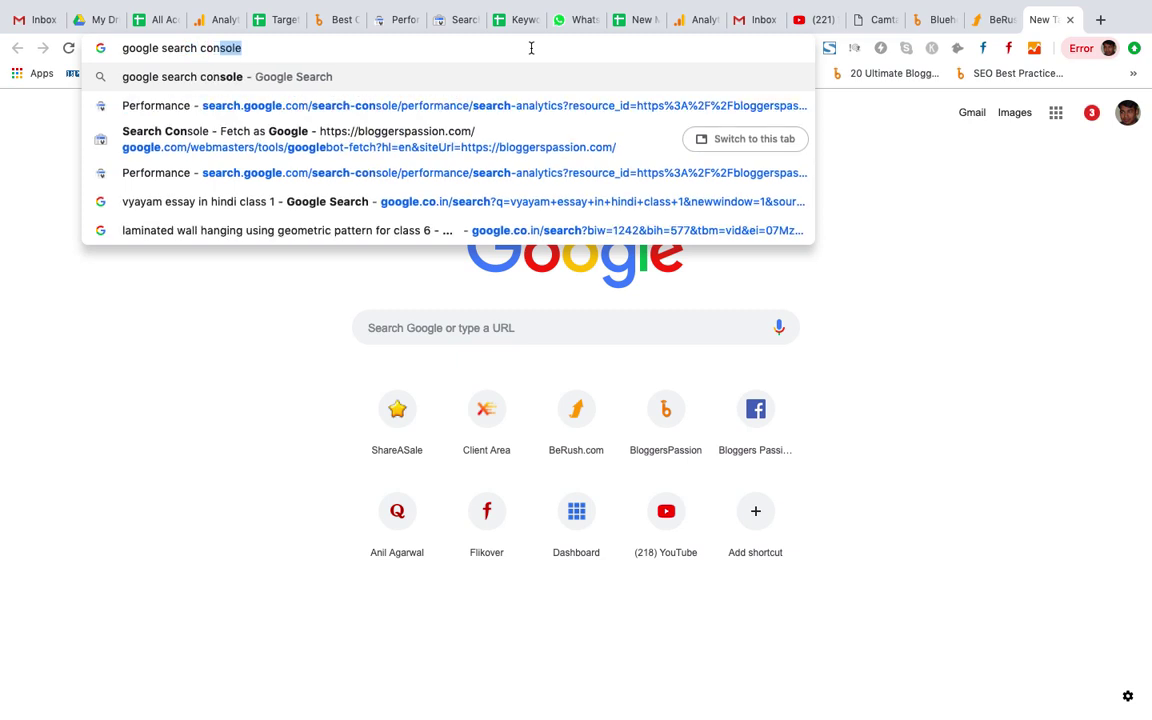
type("e dis")
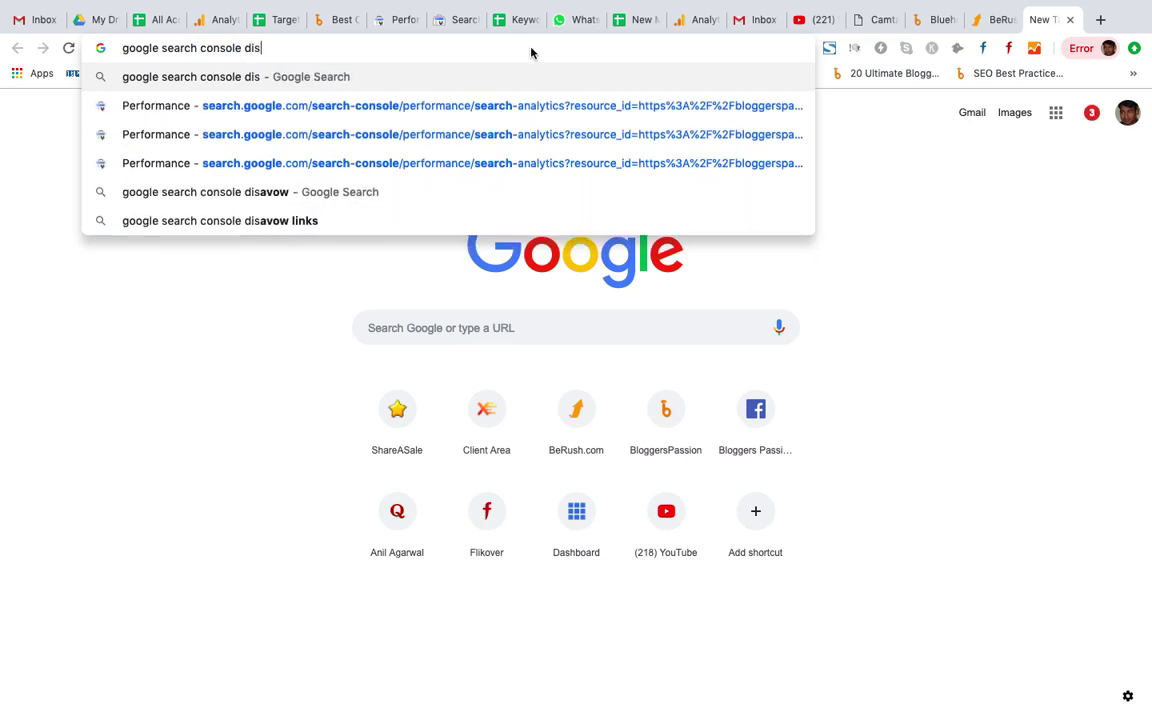
left_click(290, 220)
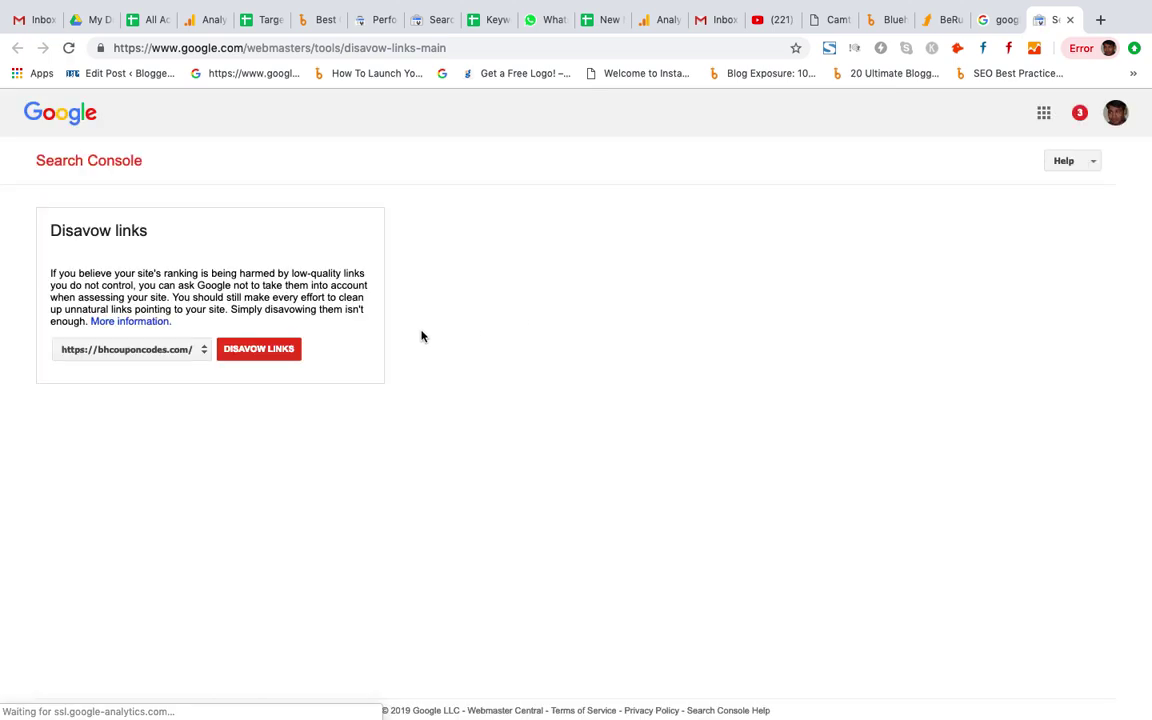
left_click(181, 354)
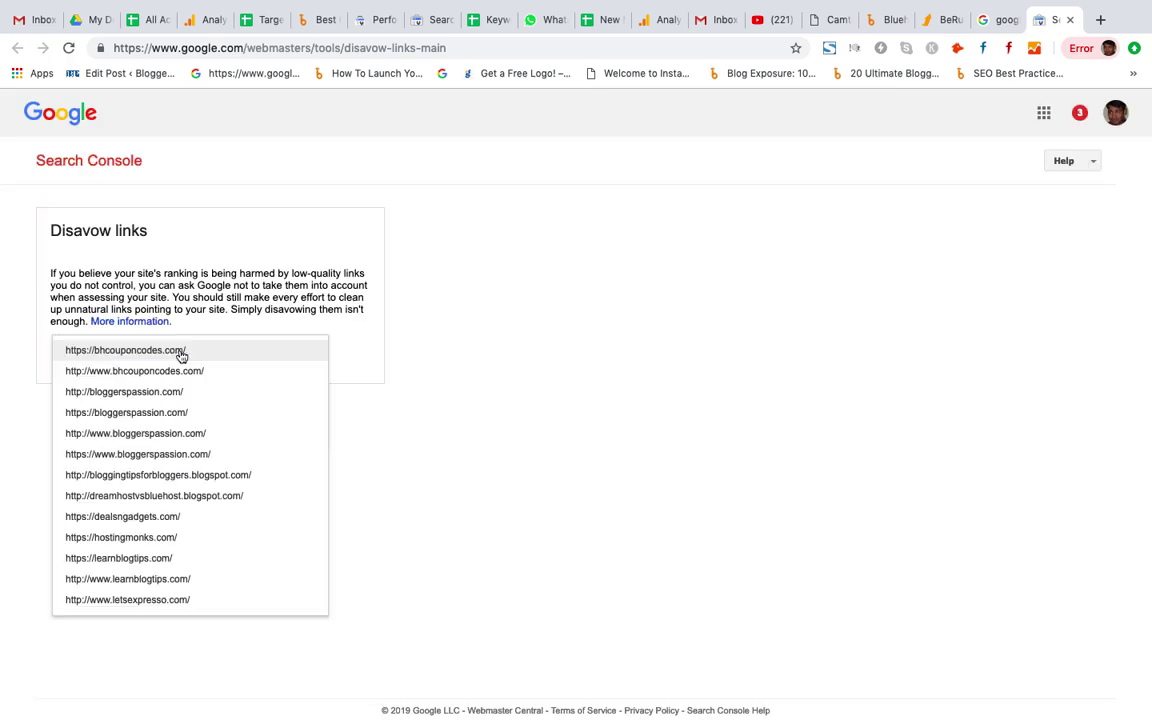
left_click(157, 415)
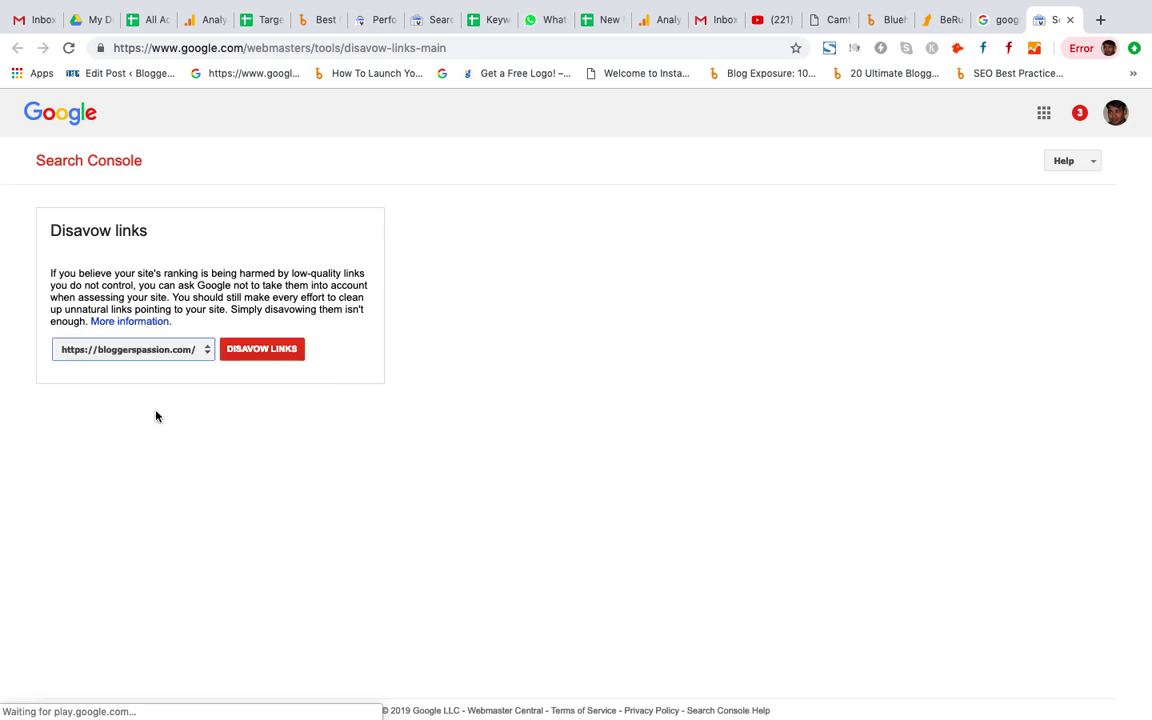
left_click(264, 355)
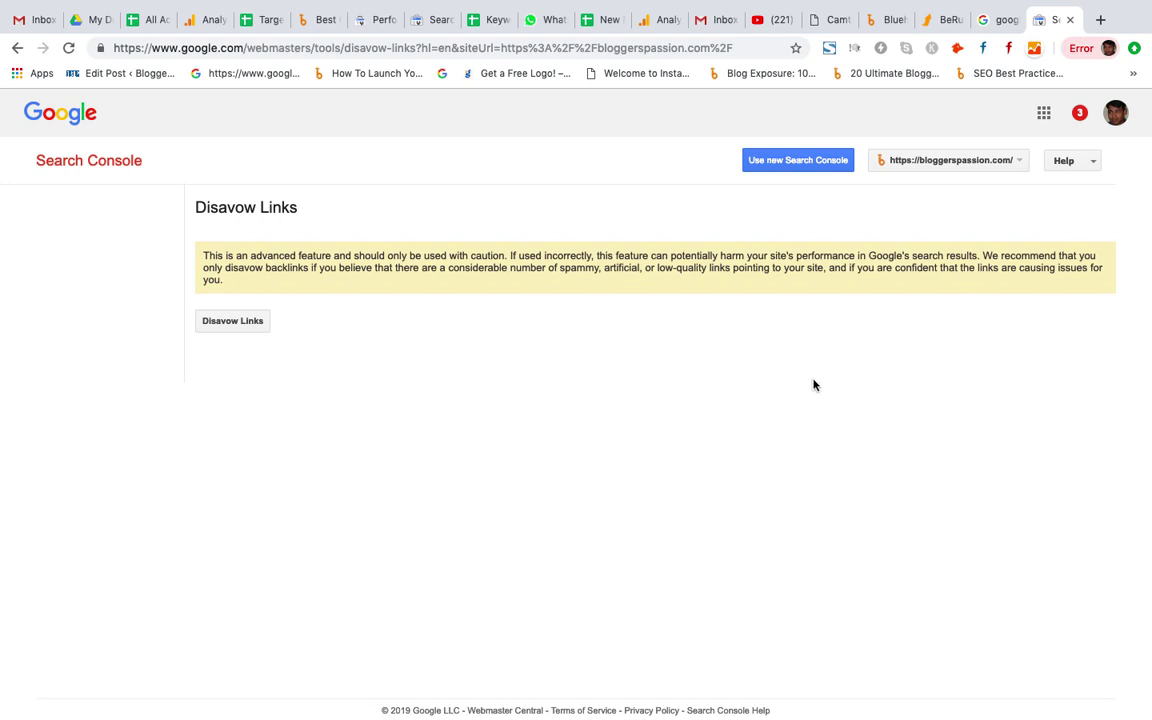
left_click(240, 325)
left_click_drag(463, 518, 769, 484)
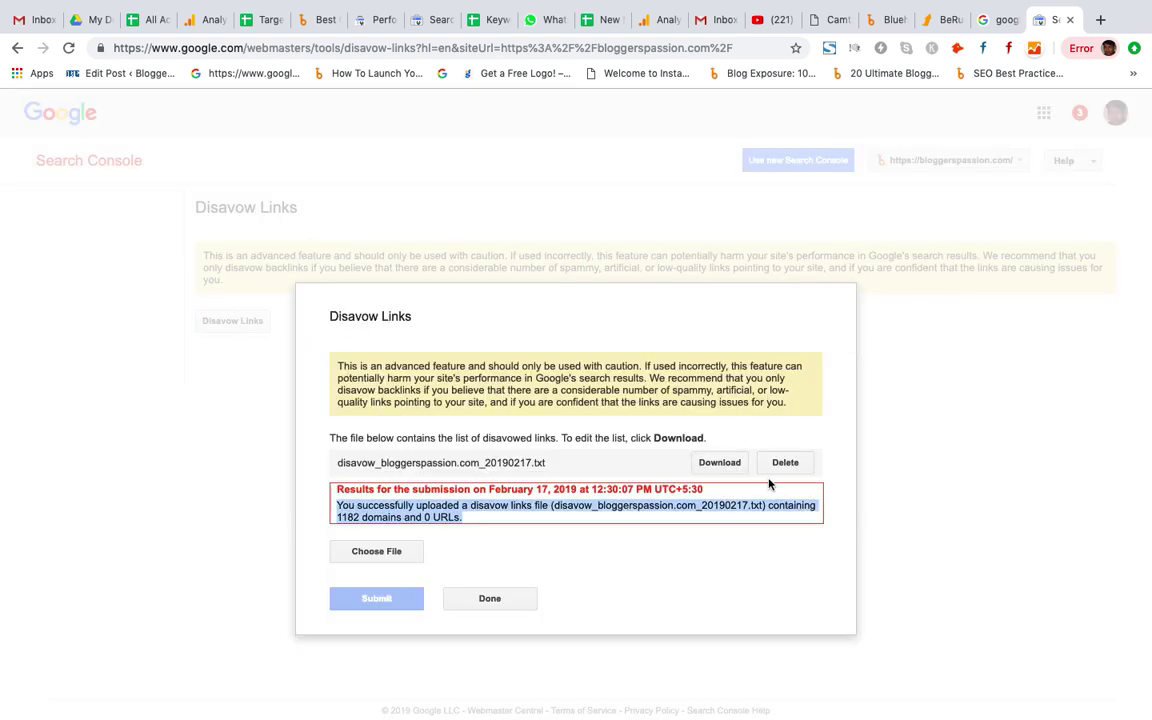
Attach disavow_bloggerspassion.com_20190223.txt from Downloads as the new file.
left_click(389, 556)
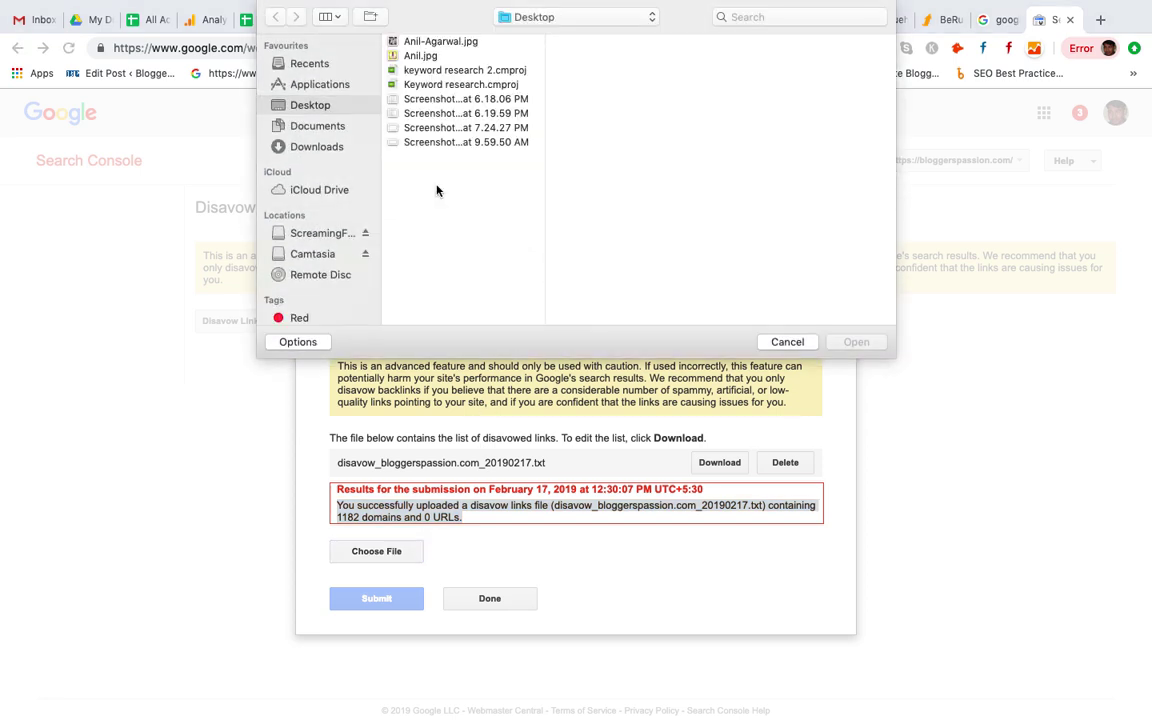
left_click(318, 146)
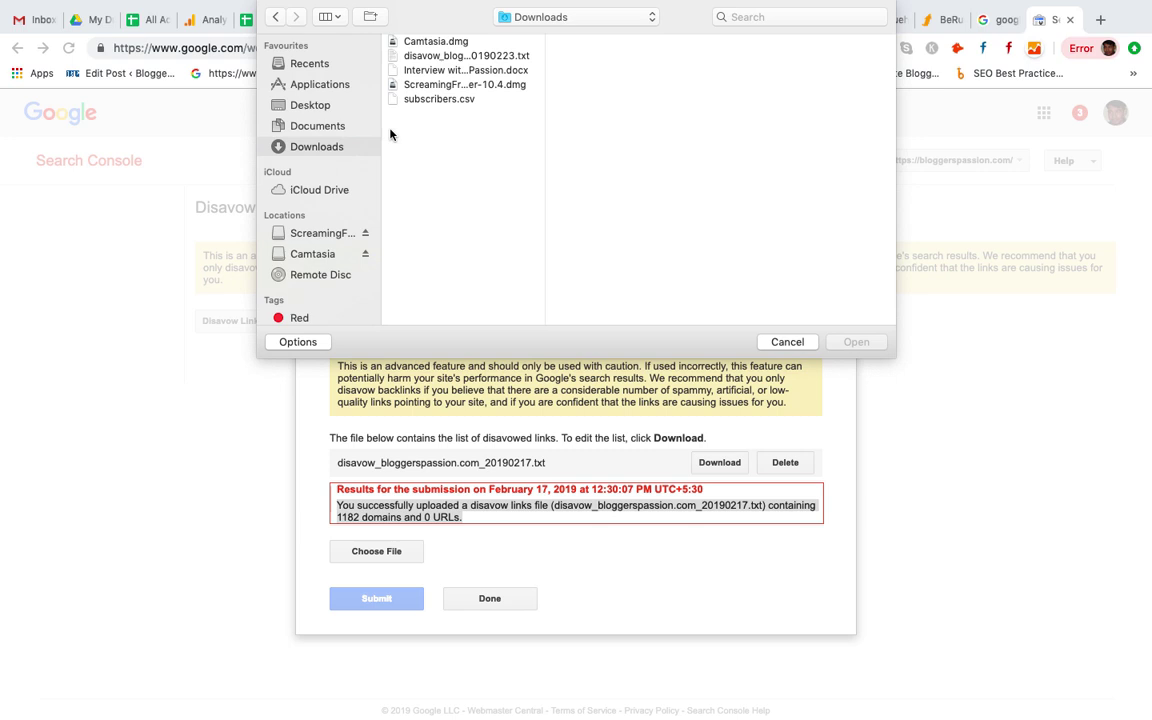
left_click(503, 57)
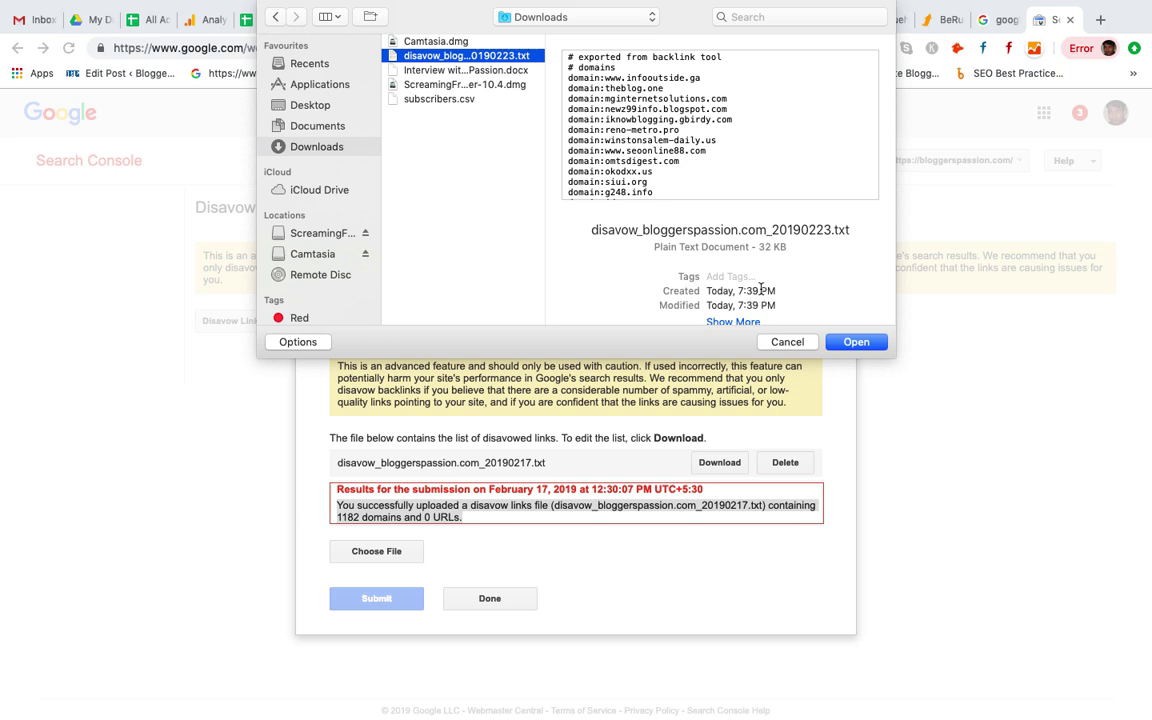
left_click(856, 343)
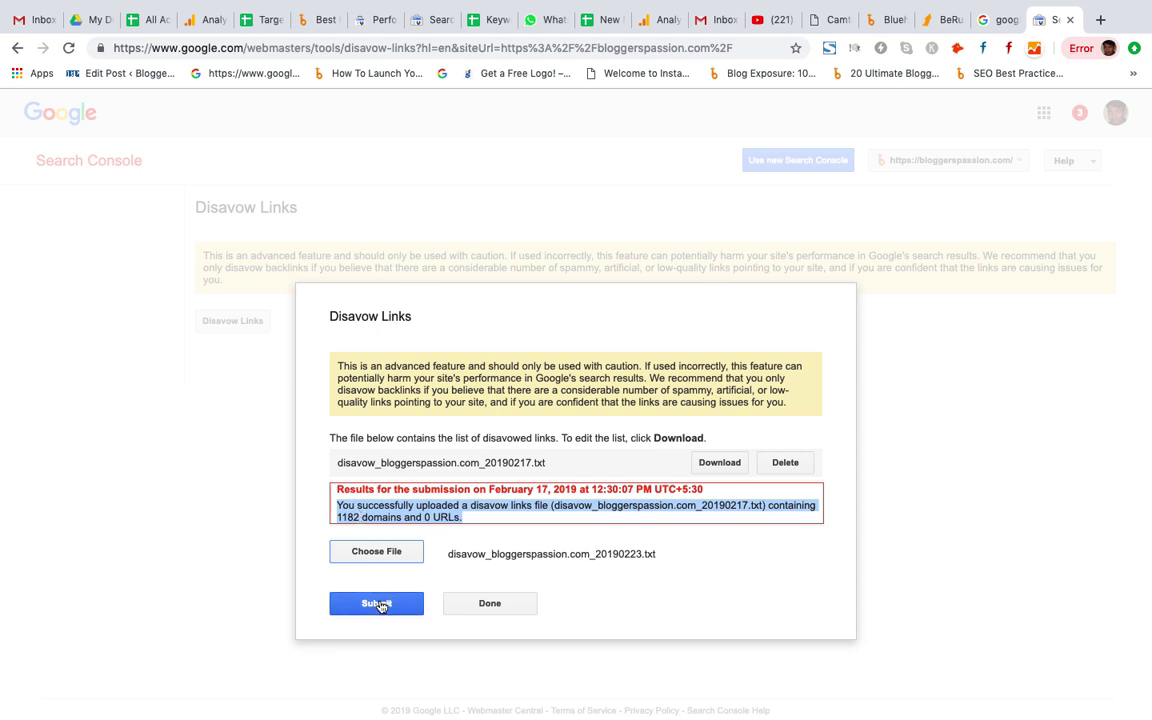
Submit the 20190223 file, confirm replacing the old one, and close the 1198-domain result.
left_click(378, 604)
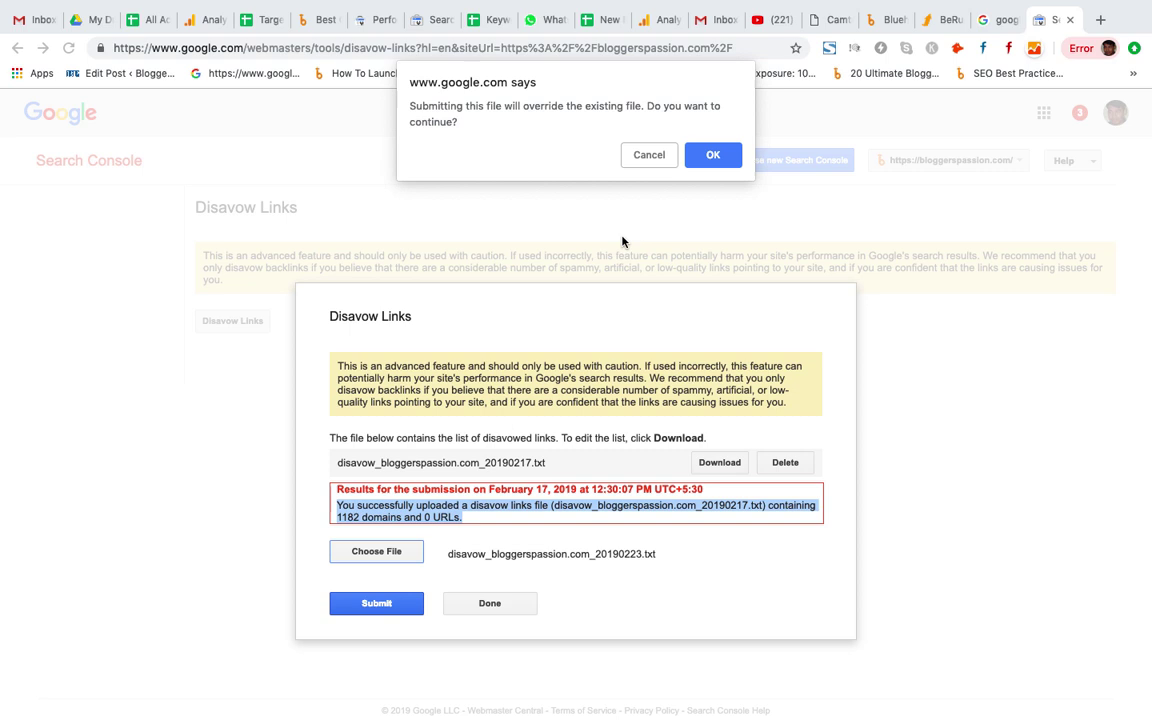
left_click(706, 158)
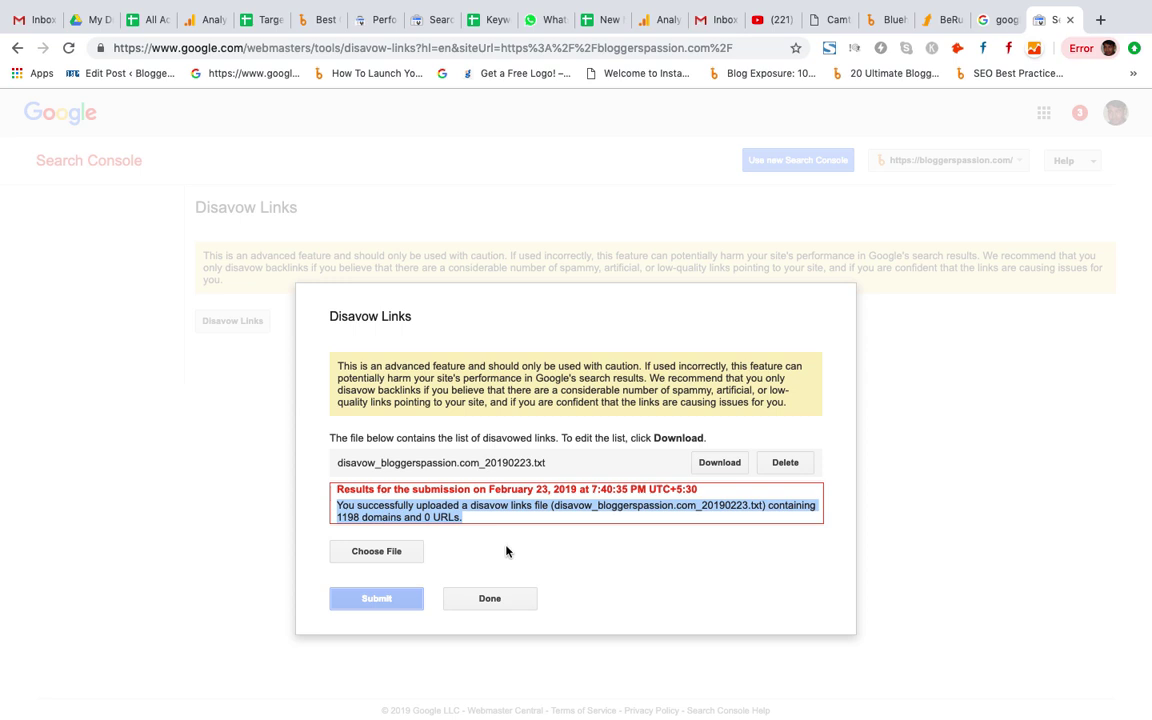
left_click(494, 603)
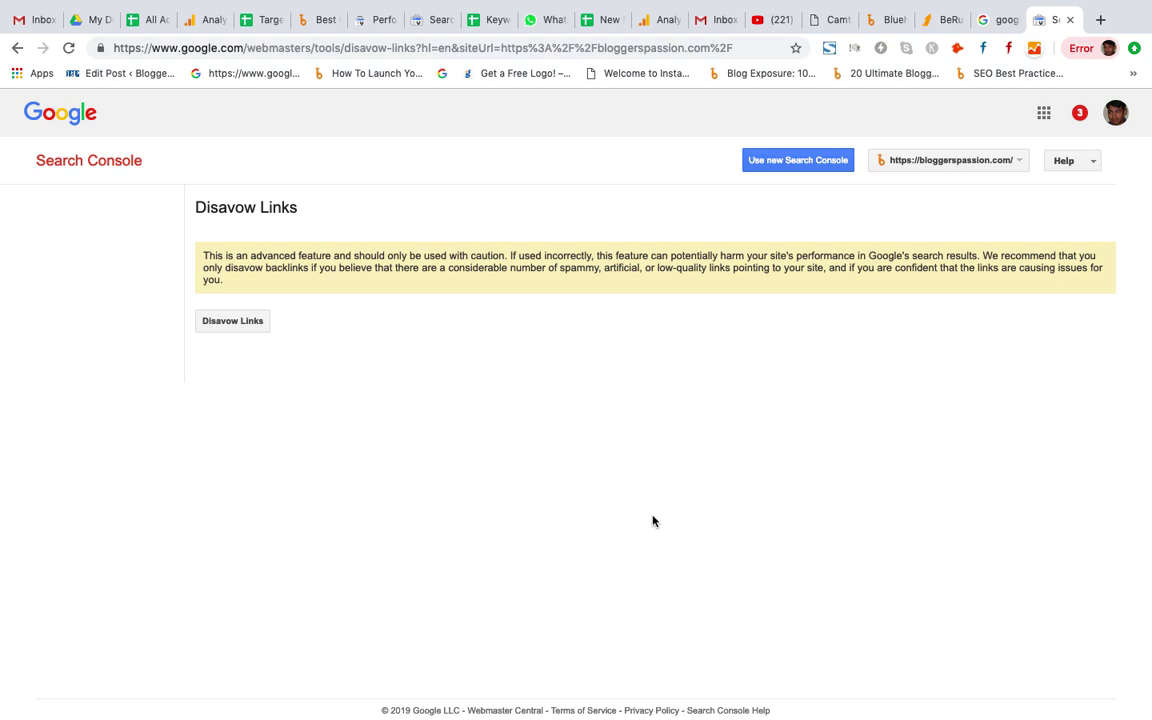
Back in SEMrush, mark the disavow file uploaded and view the overview, now 5 potentially toxic.
key("super+h")
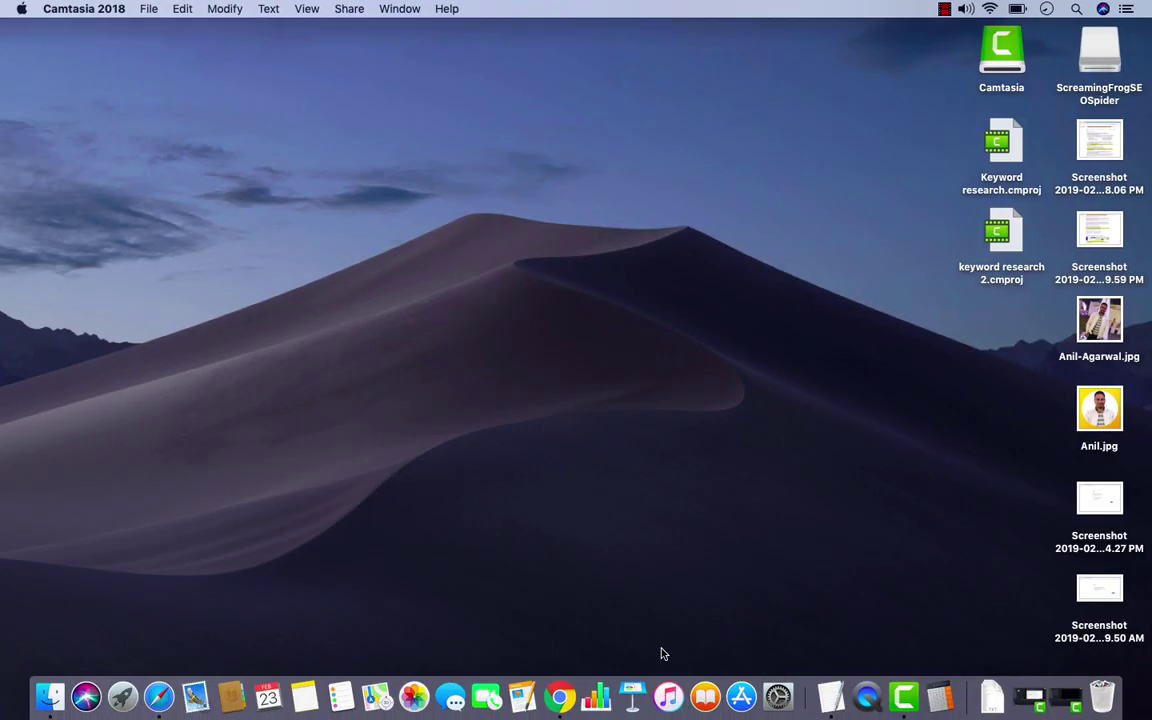
right_click(555, 697)
left_click(652, 511)
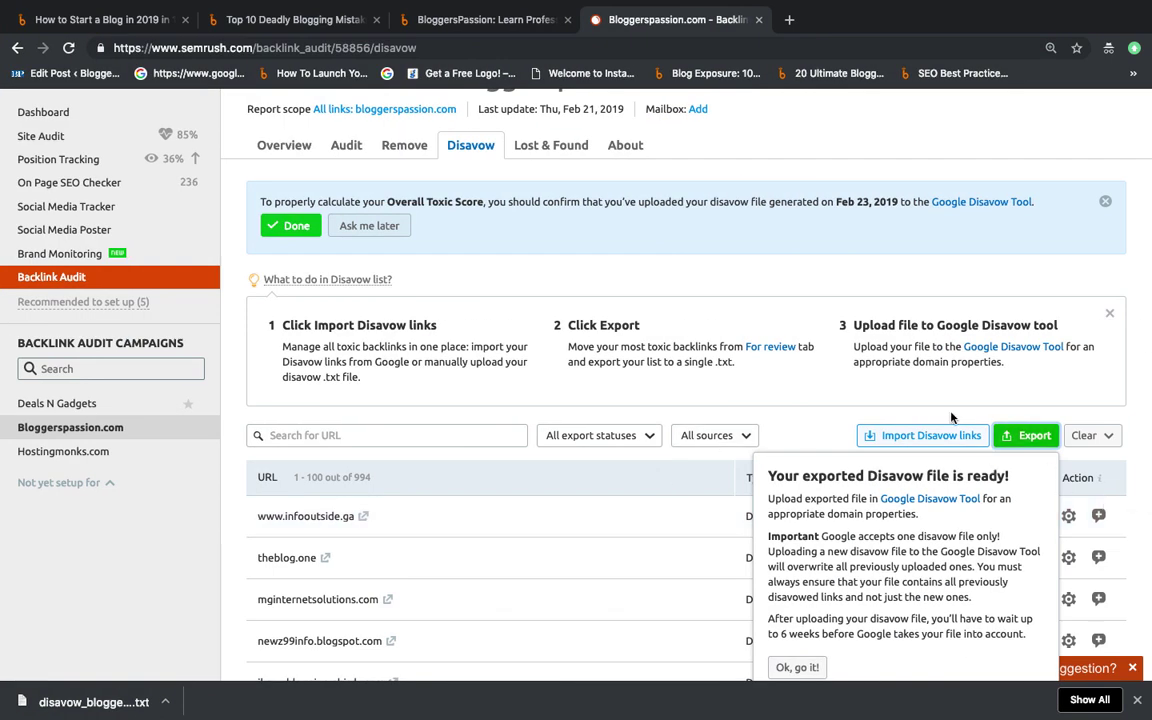
scroll(993, 467, "up", 2)
left_click(290, 327)
scroll(908, 450, "down", 2)
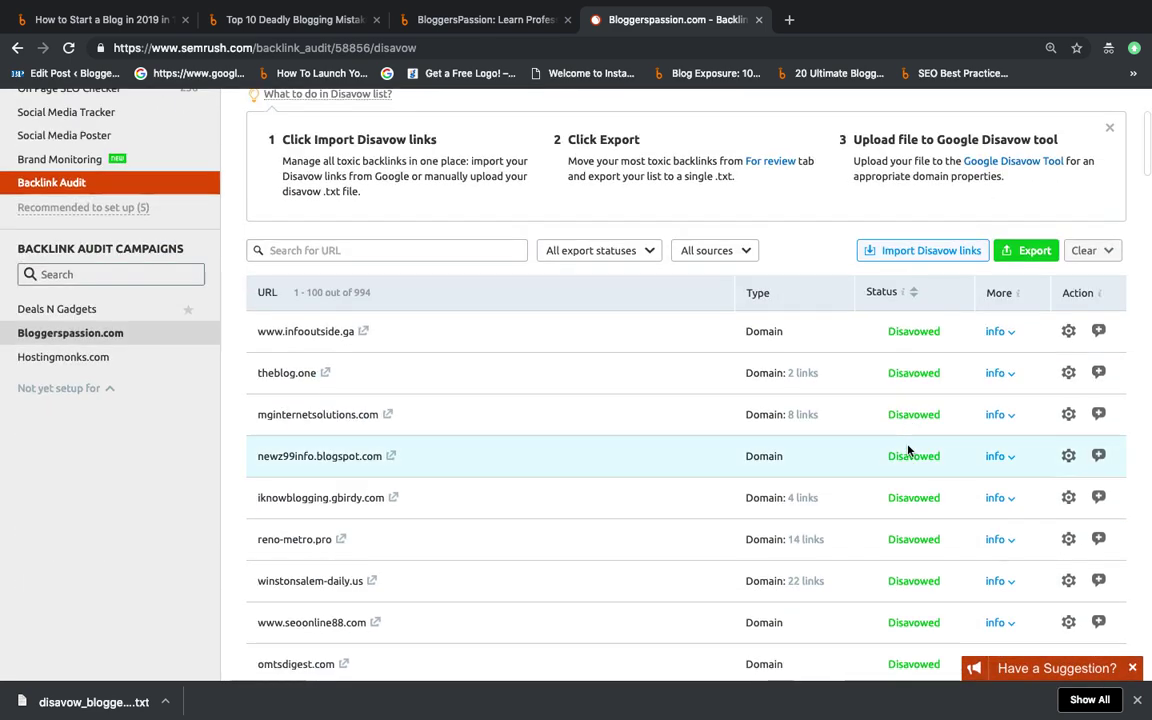
scroll(908, 450, "up", 2)
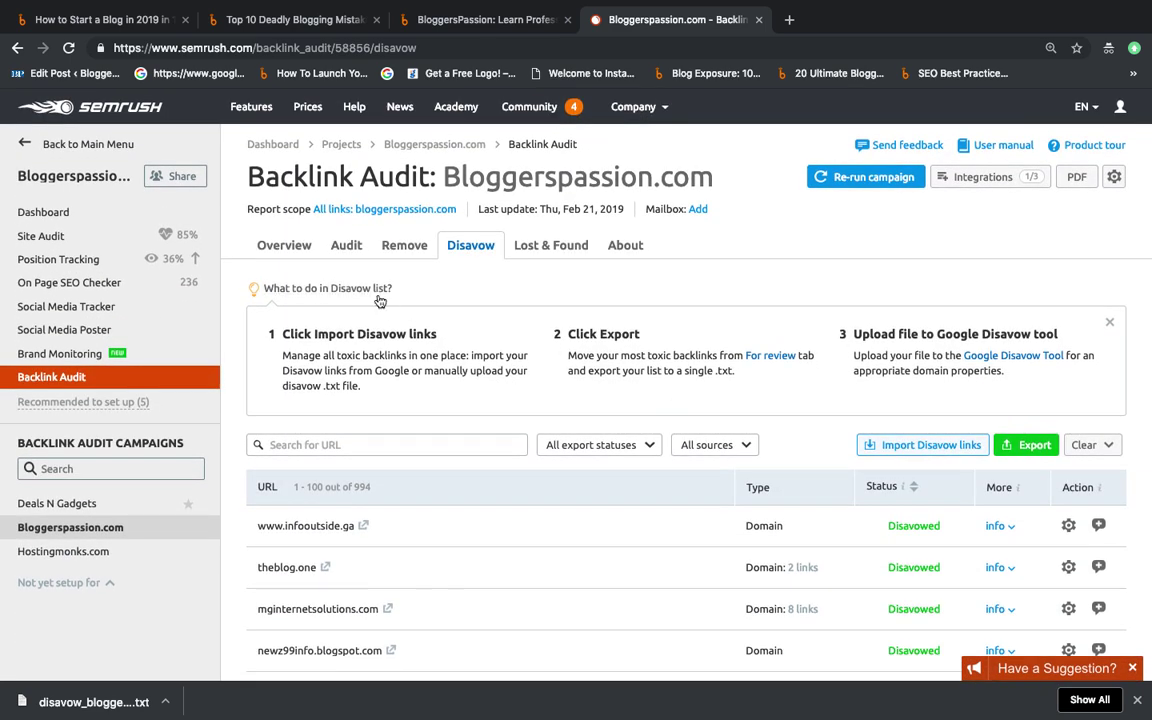
left_click(284, 245)
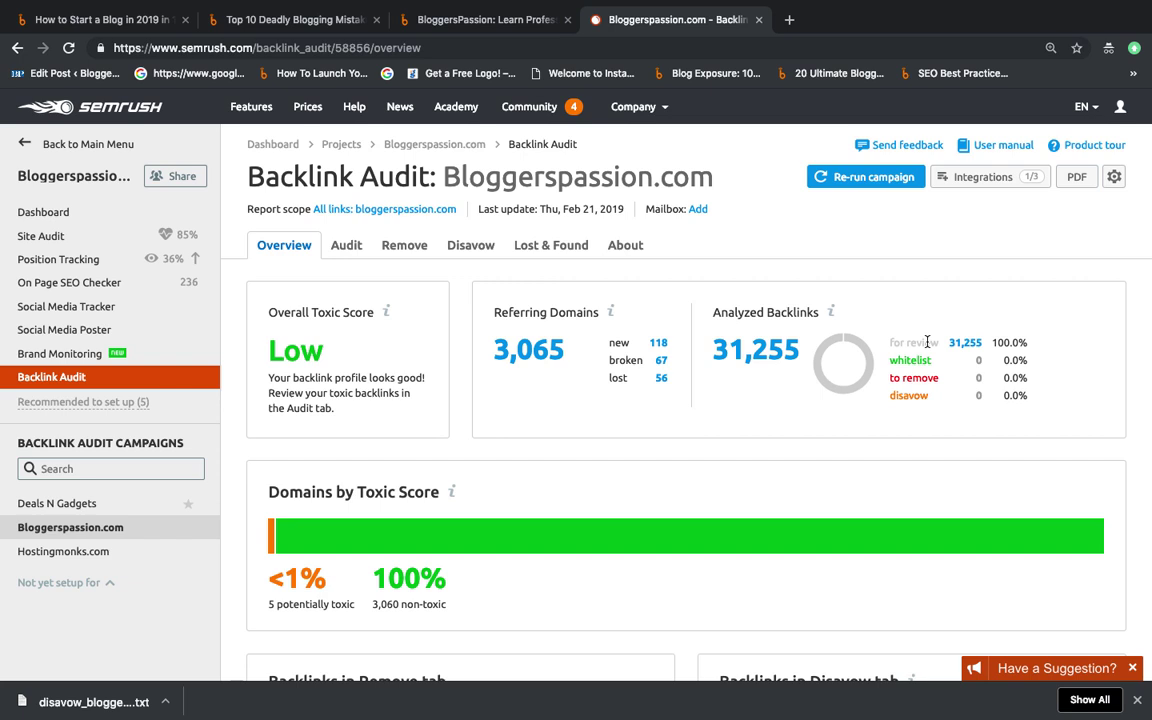